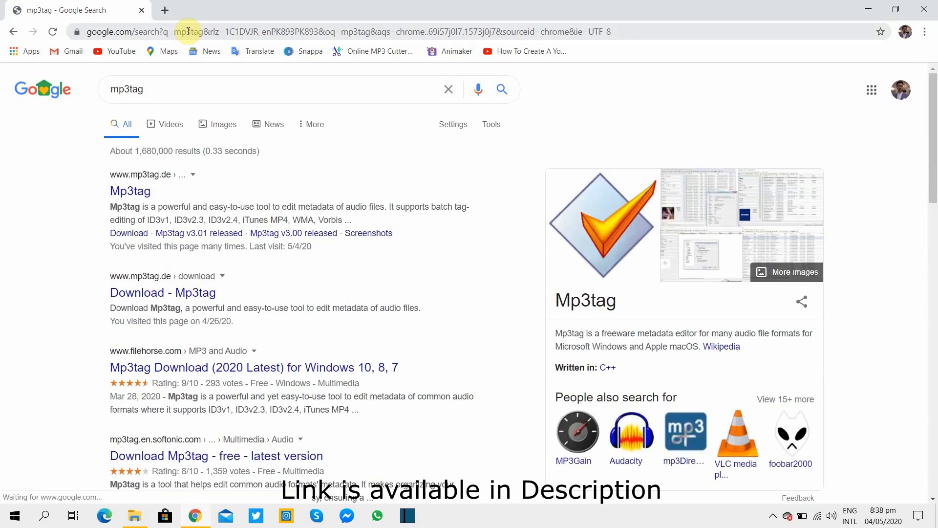
Open the Mp3tag website from the search results and download the Windows installer mp3tagv301setup.exe.
click(116, 192)
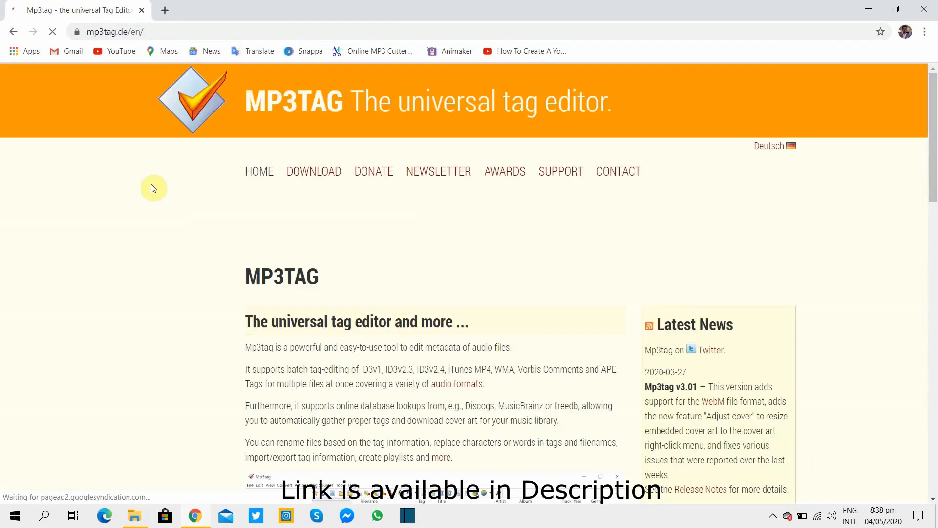
click(313, 176)
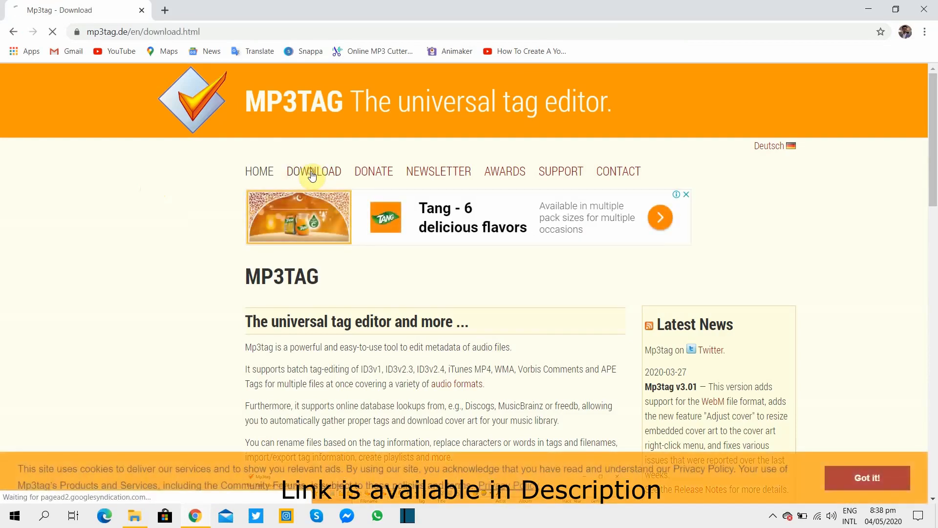
scroll(268, 230, down, 3)
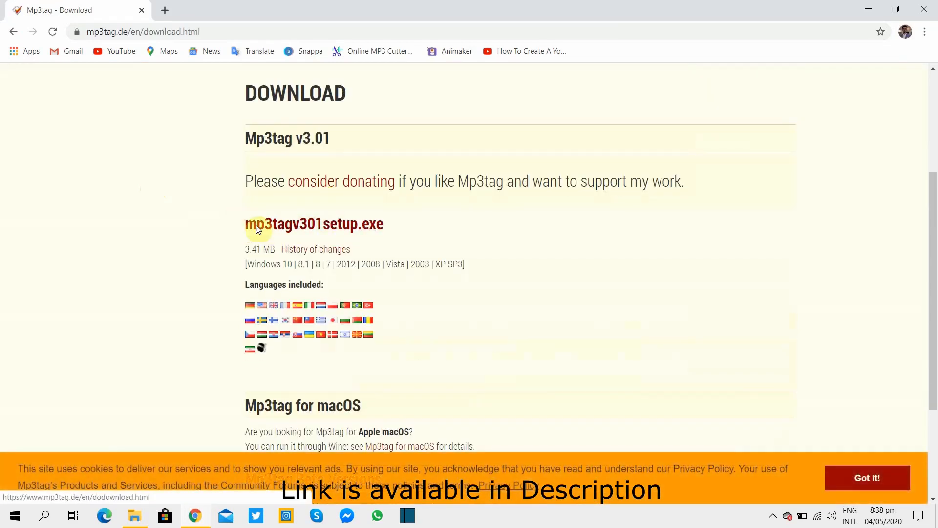
click(328, 227)
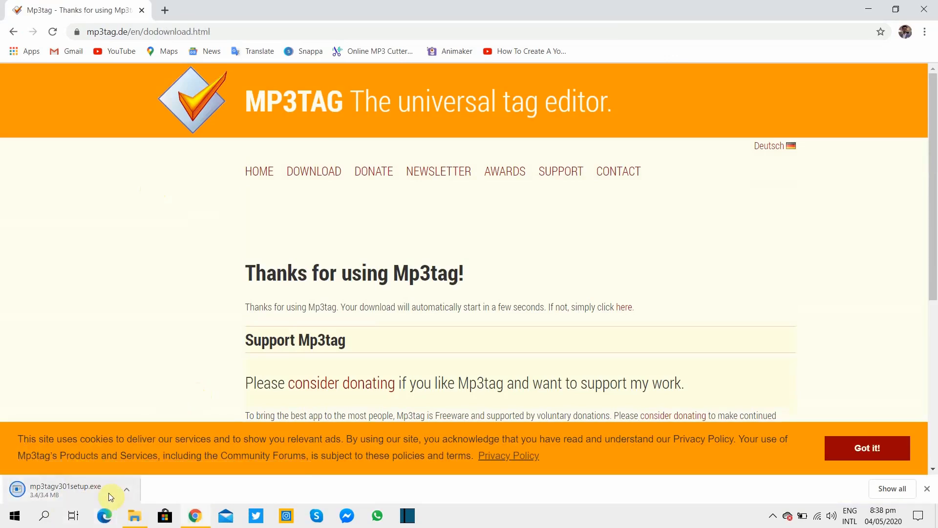
Run mp3tagv301setup.exe from the Downloads folder and complete the setup as a Standard Installation.
click(126, 489)
click(155, 443)
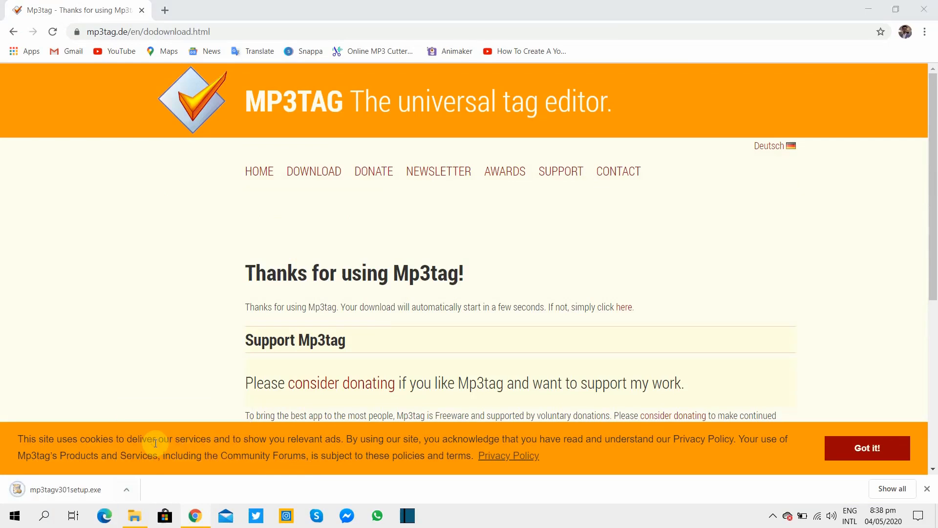
double_click(148, 99)
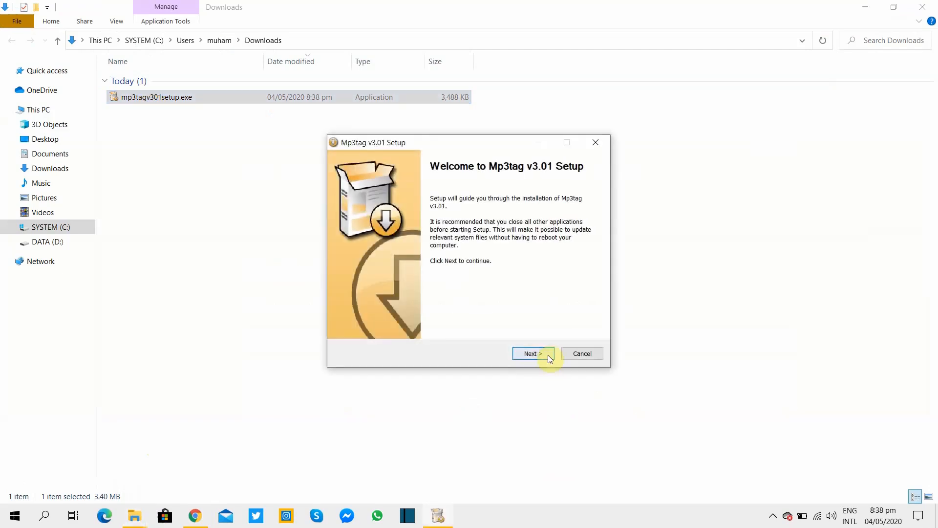
click(547, 355)
click(545, 354)
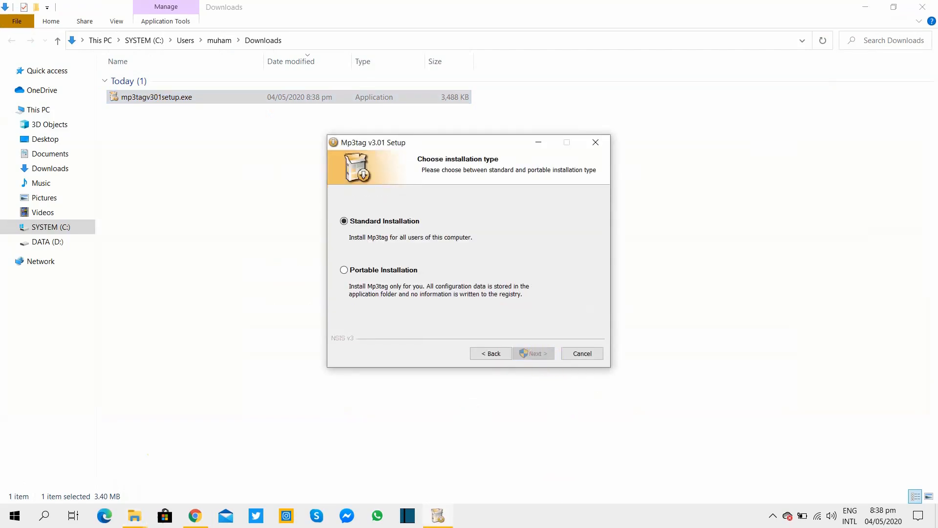
click(527, 357)
click(526, 356)
click(527, 356)
click(527, 357)
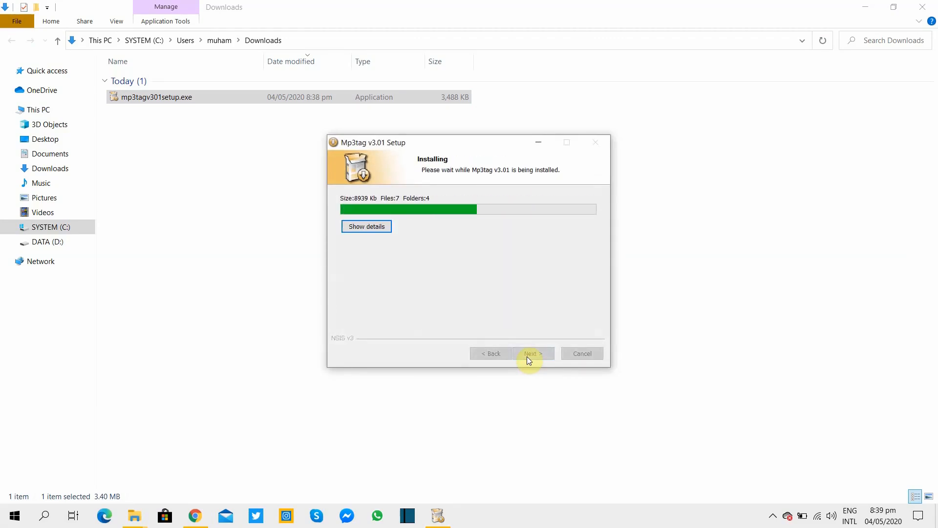
click(529, 353)
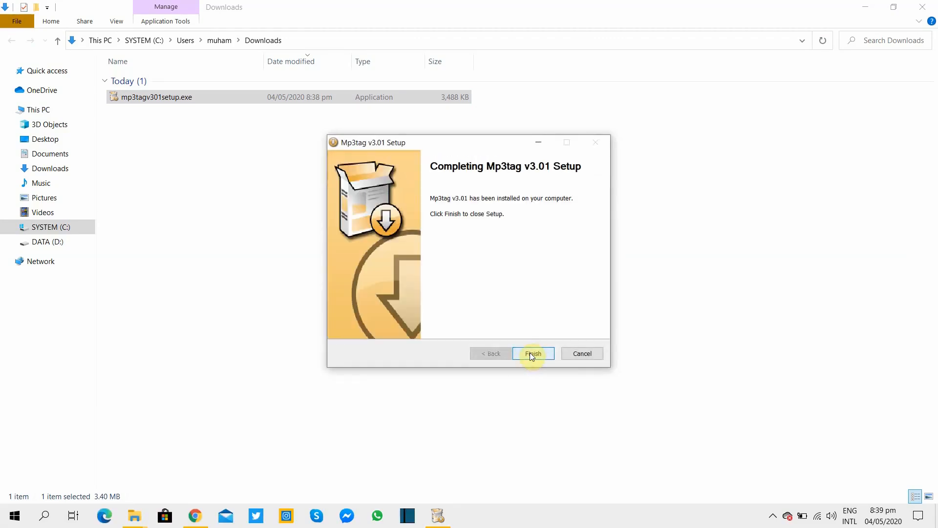
click(530, 353)
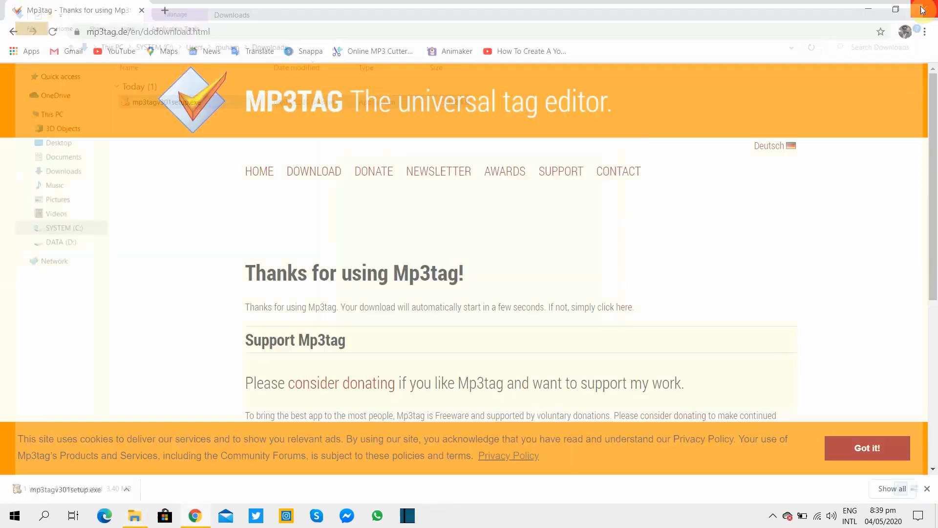
Close the browser and launch Mp3tag from the desktop.
click(922, 10)
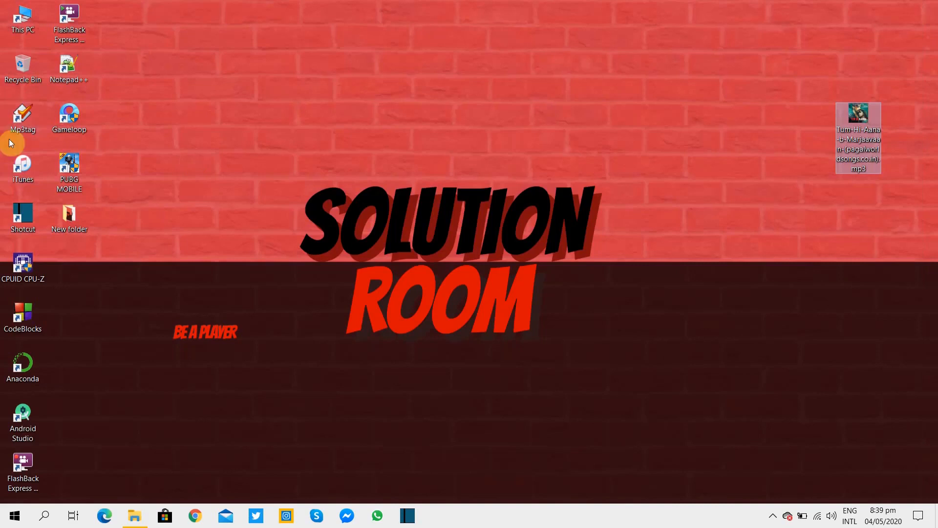
click(27, 119)
double_click(27, 116)
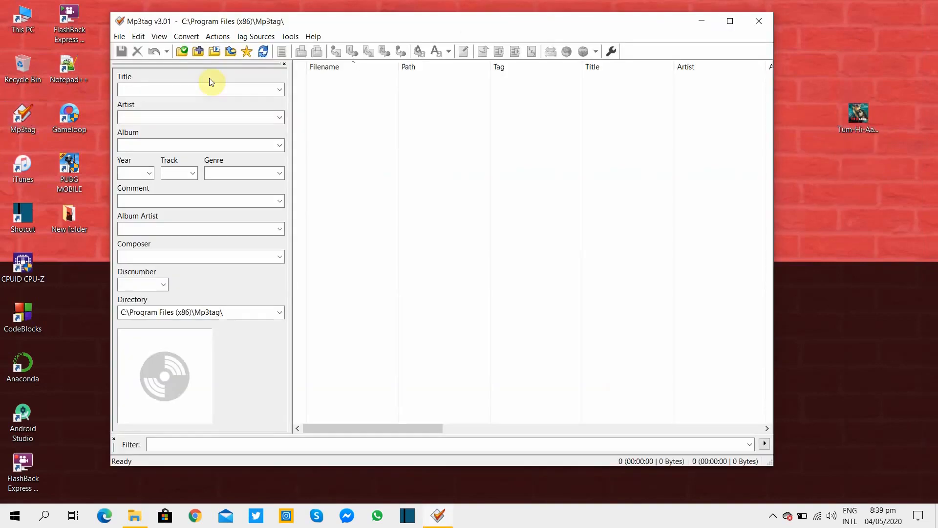
While choosing a directory to add from the Desktop, create a new desktop folder and move the Tum-Hi-Aana MP3 into it.
click(199, 55)
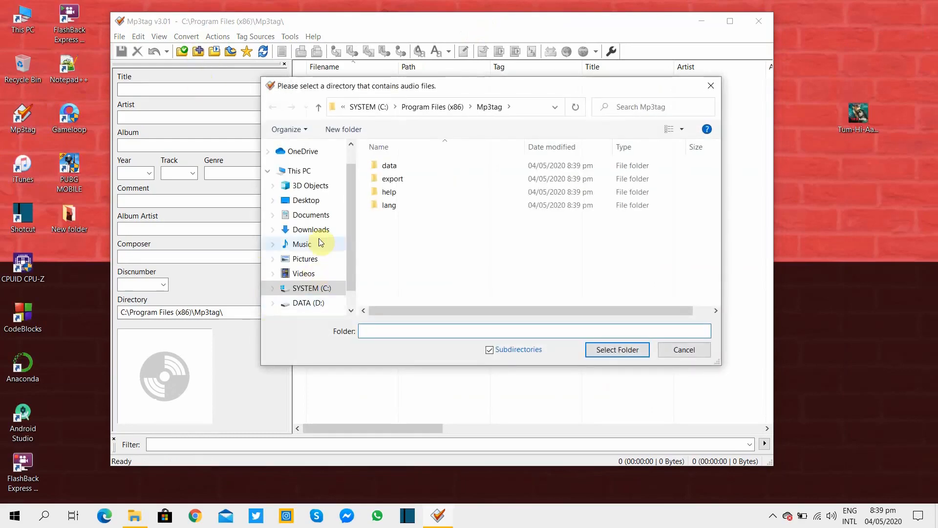
click(304, 201)
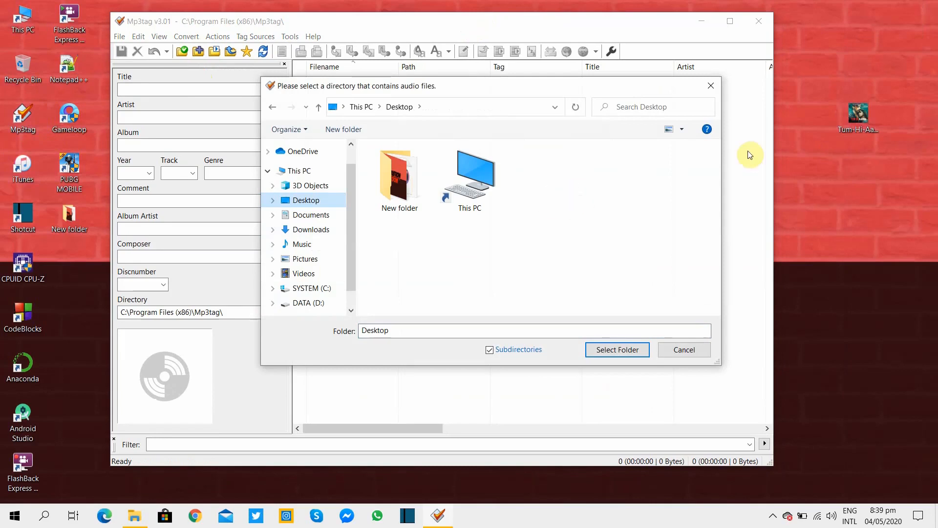
right_click(815, 160)
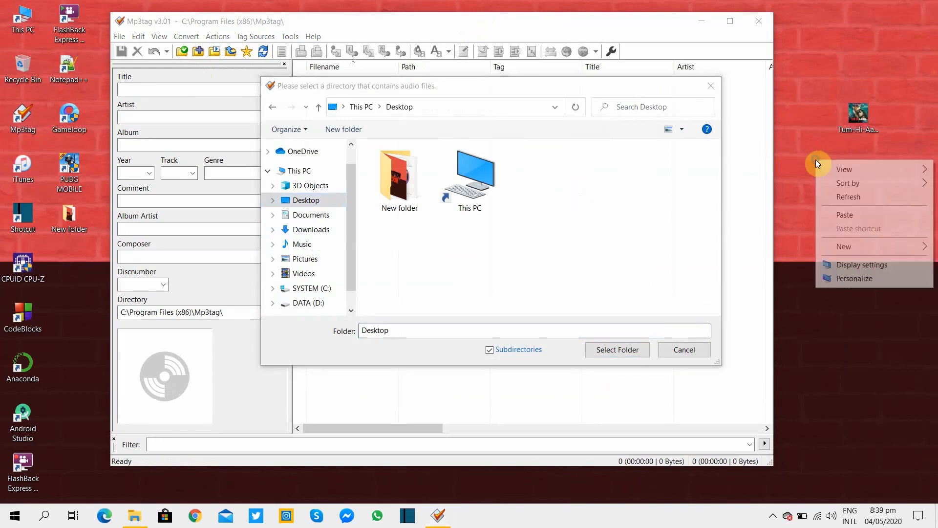
mouse_move(843, 246)
click(799, 249)
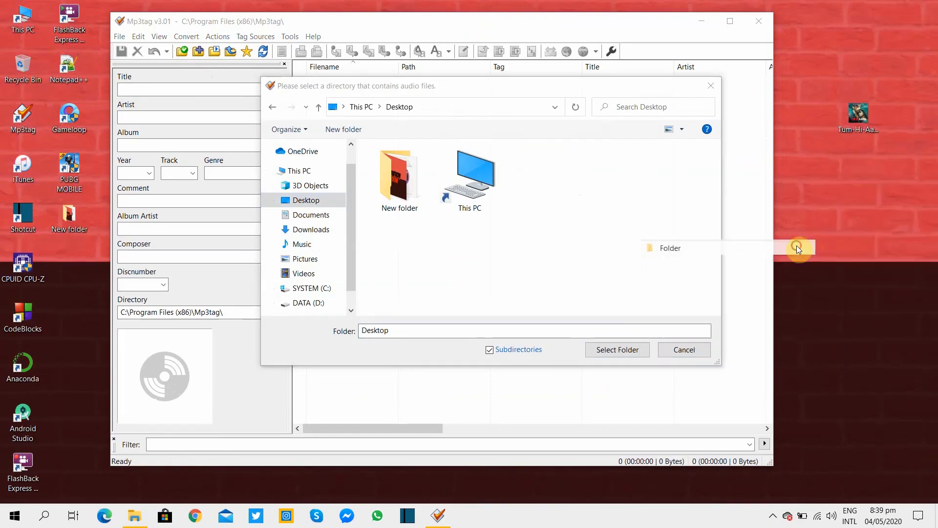
drag(866, 116, 823, 170)
Load the desktop folder New folder (2) into Mp3tag and select the Tum-Hi-Aana song.
click(542, 178)
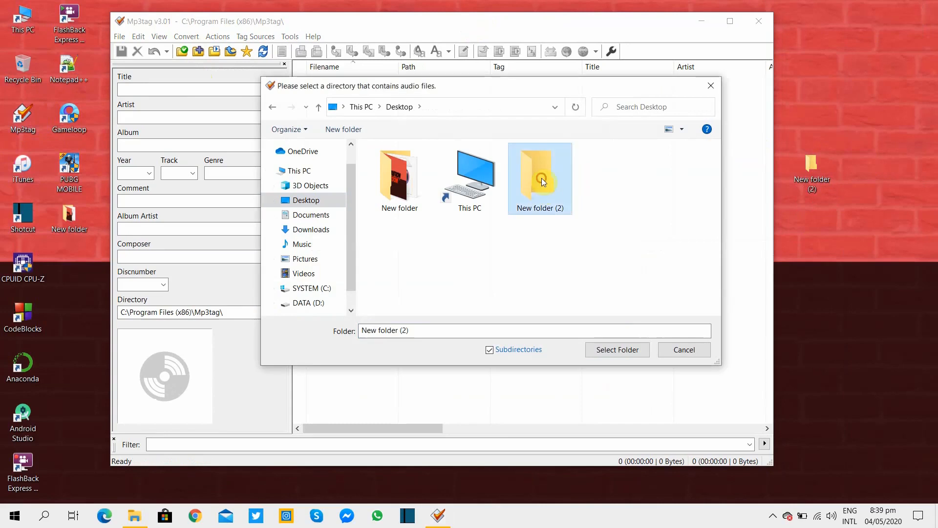
click(613, 350)
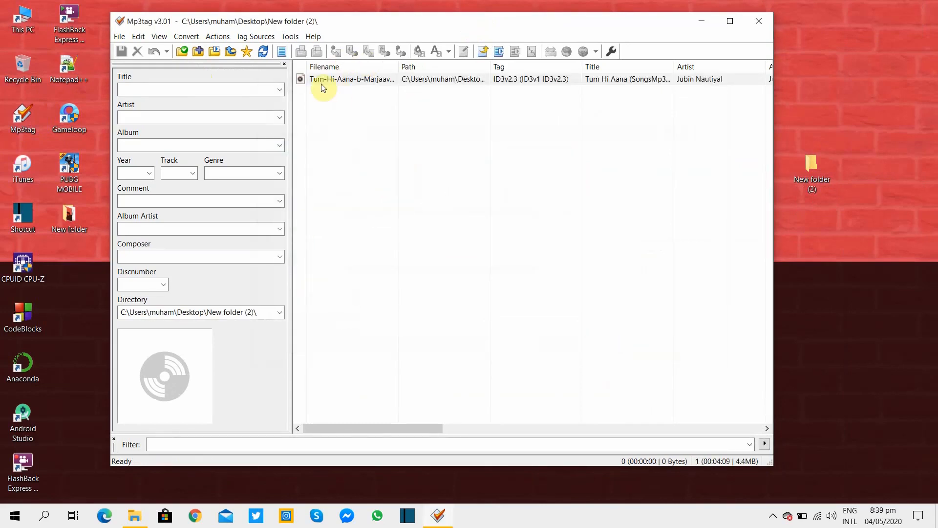
click(363, 80)
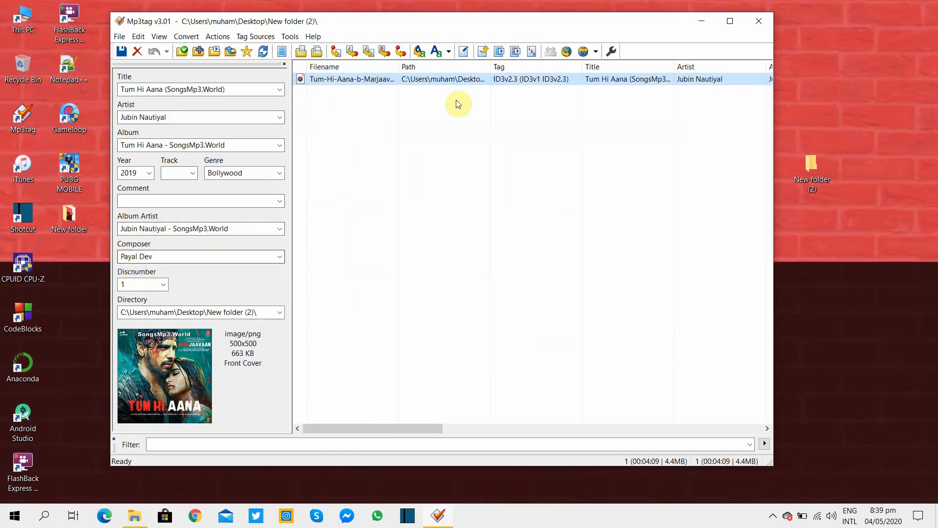
Delete the ALBUM, ALBUMARTIST and ARTIST fields in the song's extended tags, save, and review the remaining fields.
click(464, 52)
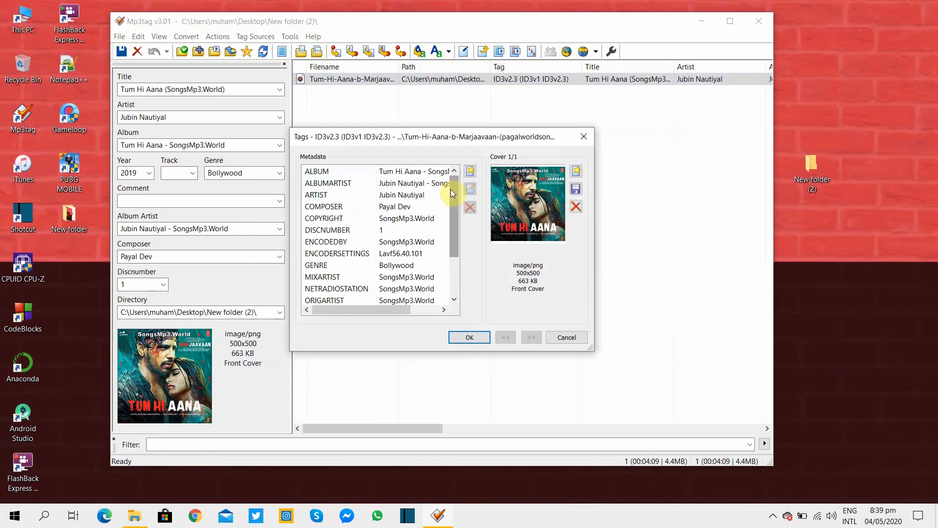
mouse_move(450, 190)
mouse_down()
mouse_move(453, 241)
mouse_move(450, 186)
mouse_up()
click(418, 171)
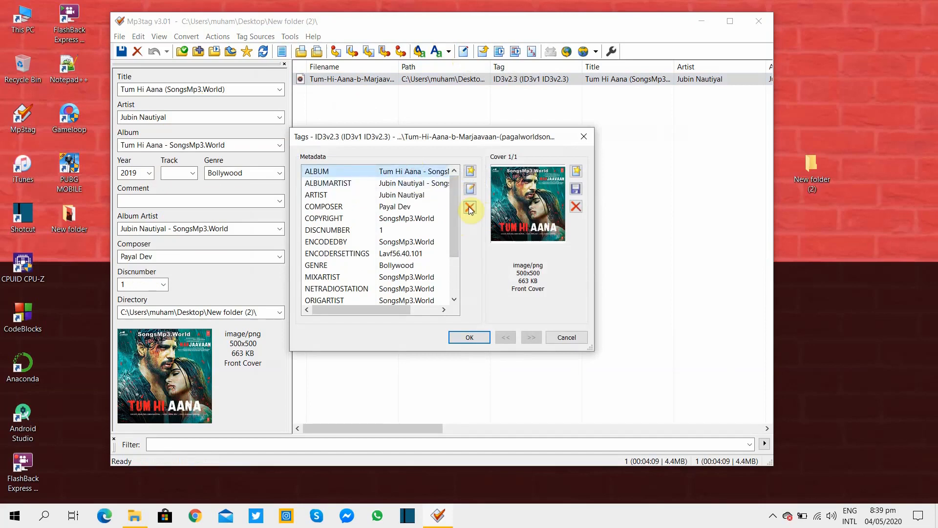
click(469, 207)
click(469, 207)
click(469, 207)
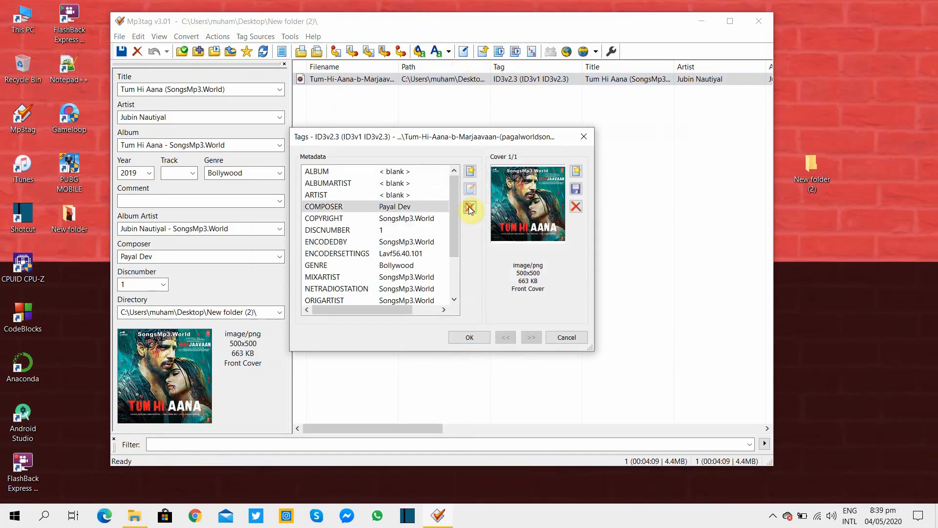
click(462, 334)
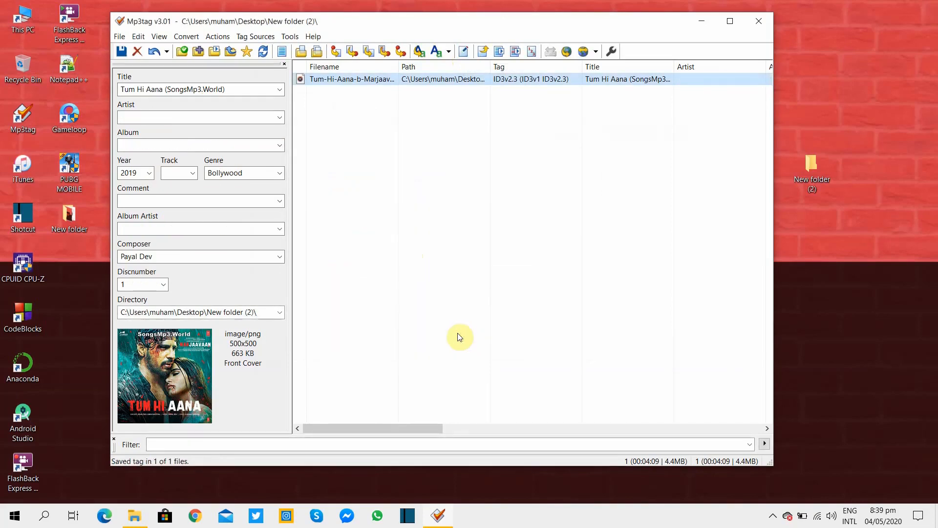
click(463, 51)
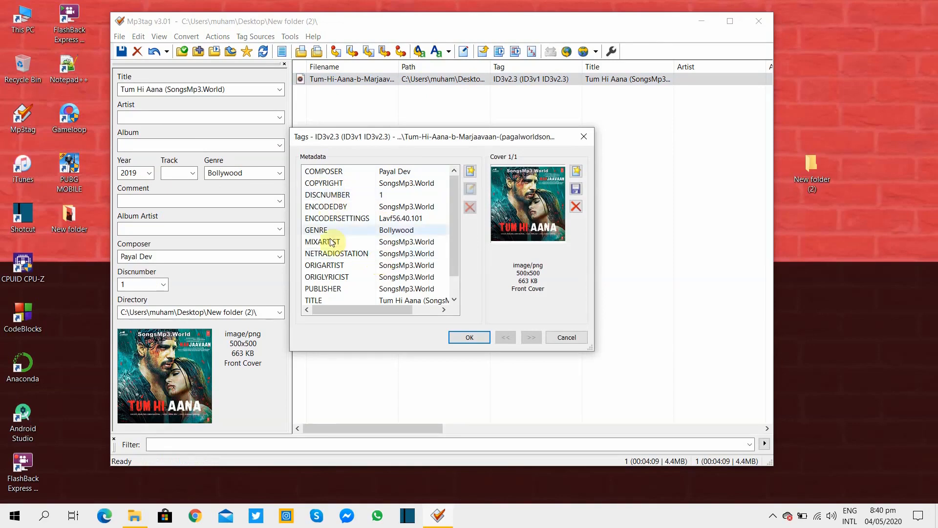
click(470, 337)
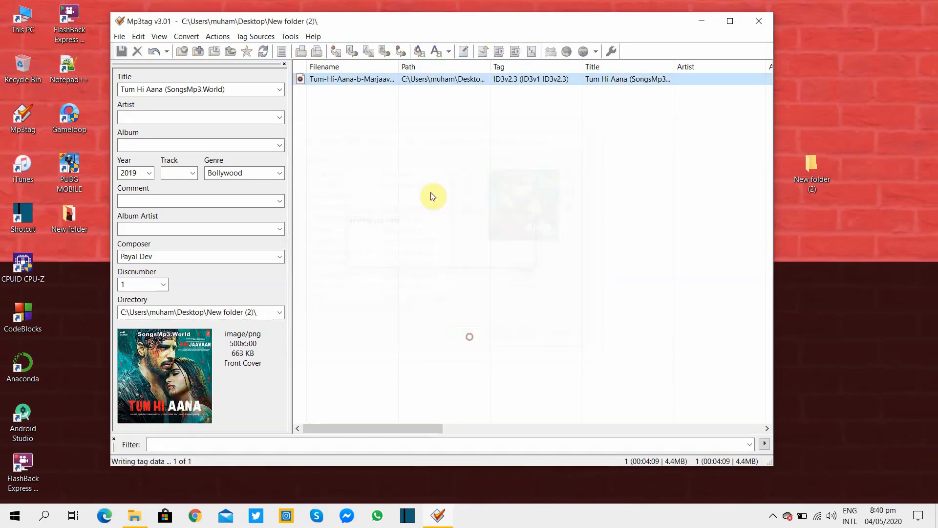
Export the song's cover art from its extended tags to the Desktop as folder.png and close the tag dialog.
click(463, 54)
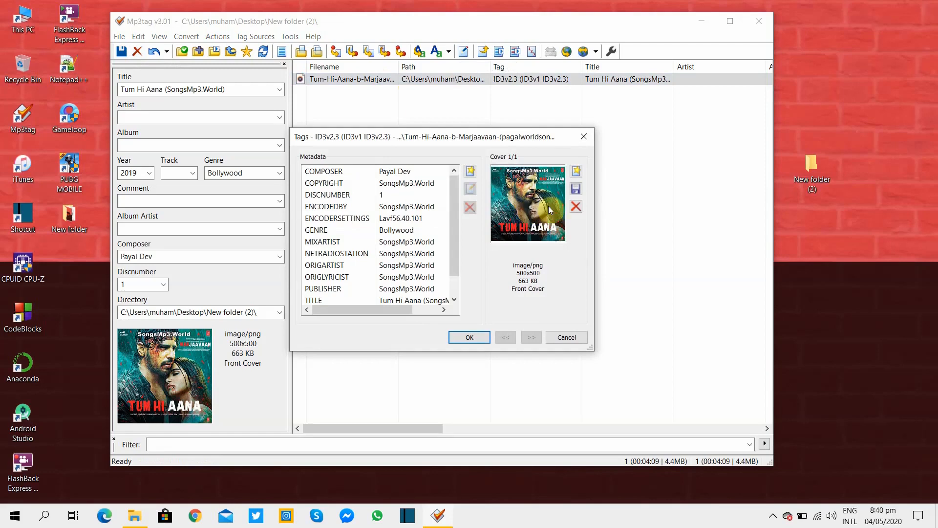
click(576, 189)
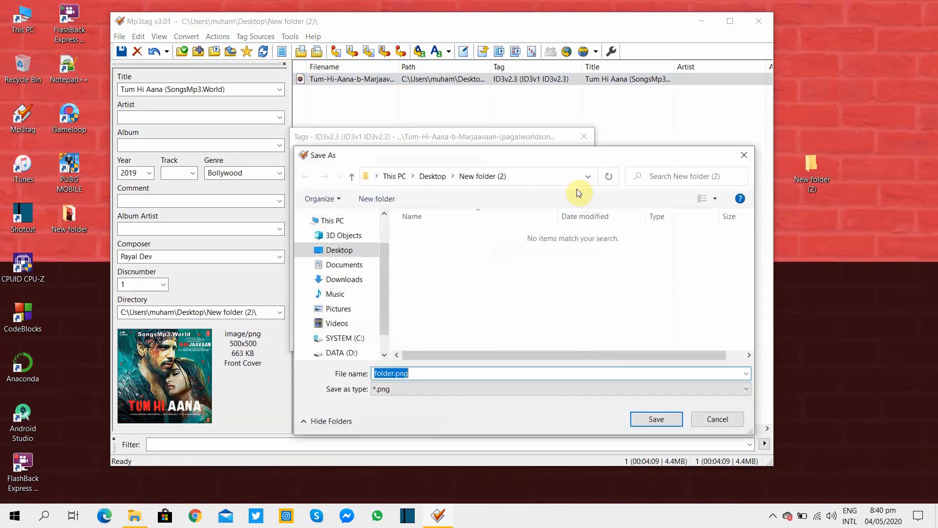
click(355, 251)
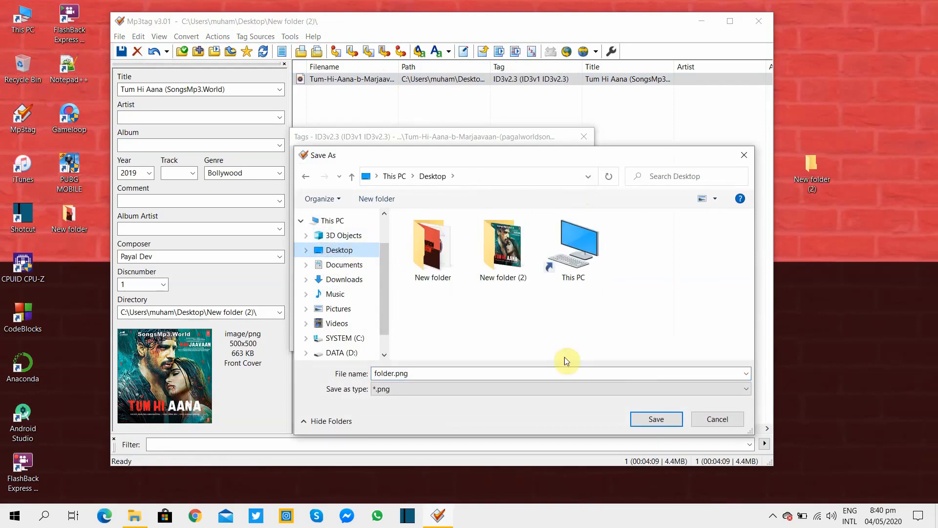
click(666, 418)
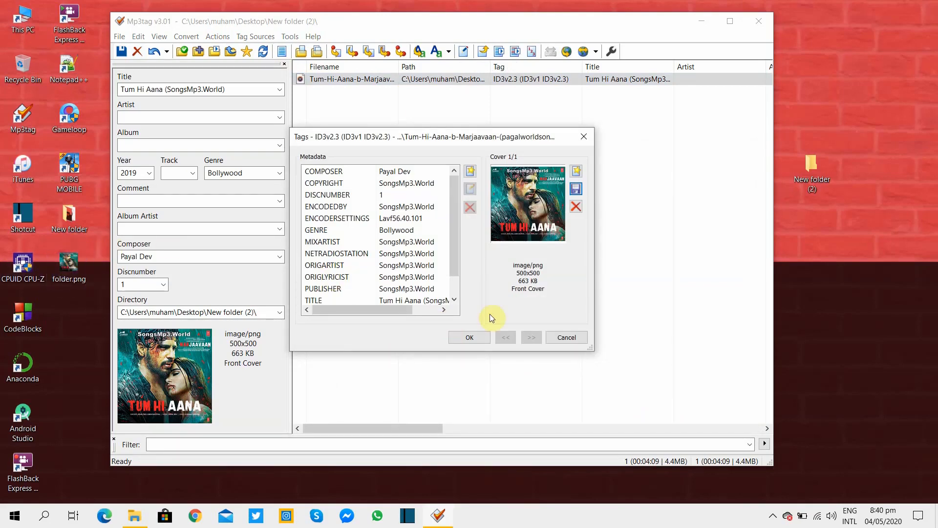
click(587, 142)
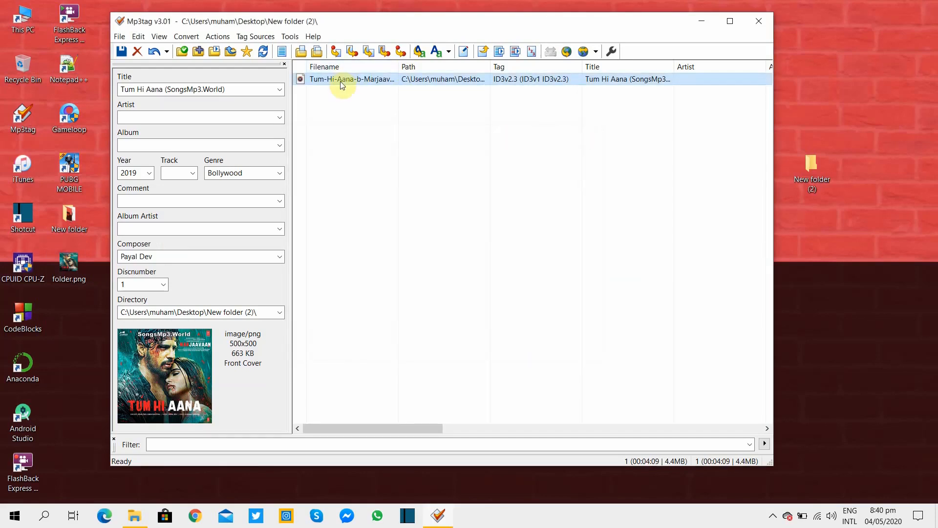
Remove all tags from the selected song, leaving its file name as it is.
click(138, 51)
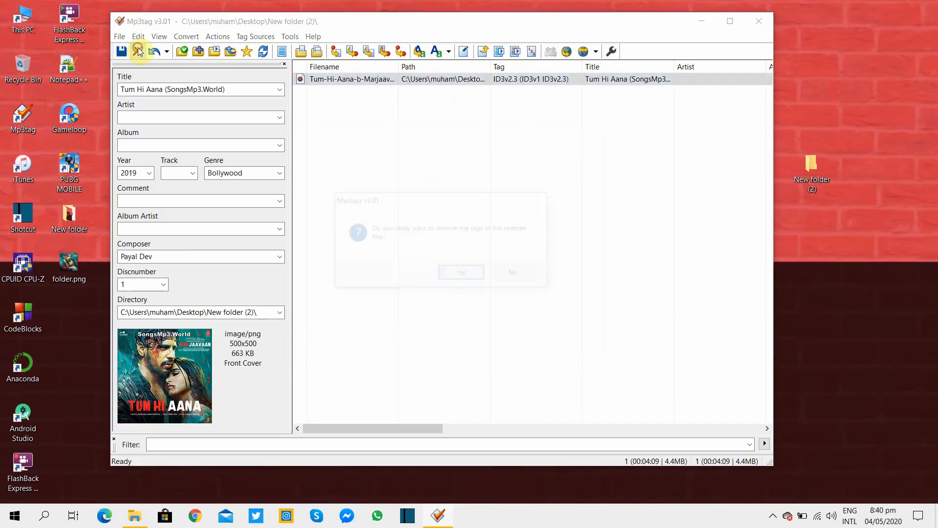
click(469, 274)
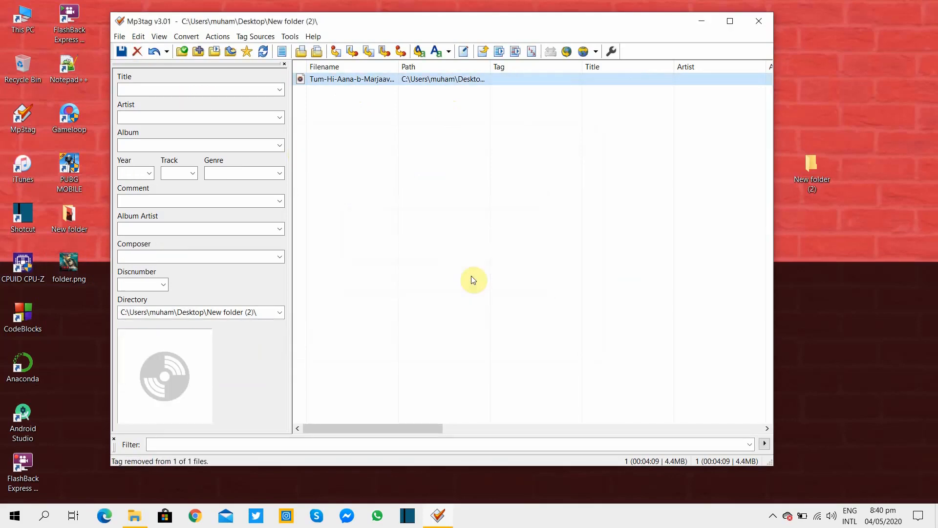
click(354, 79)
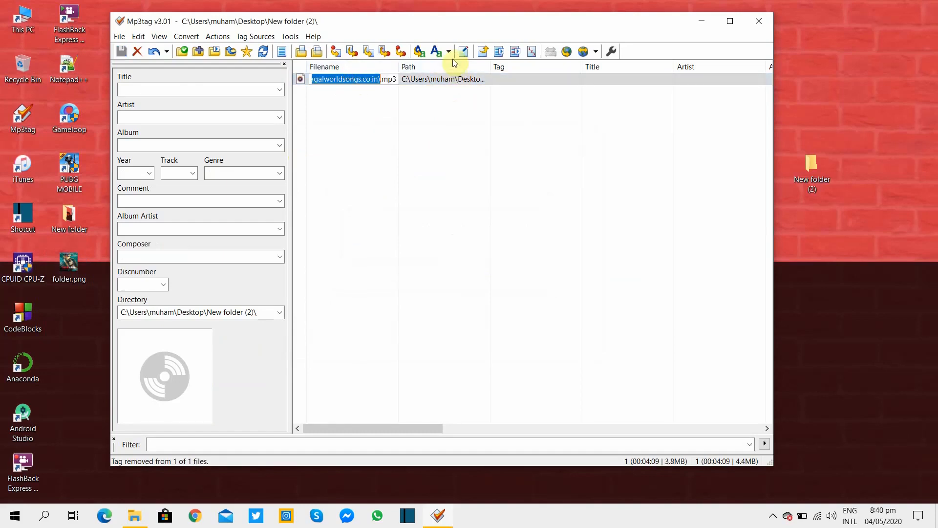
click(455, 93)
click(447, 84)
Open the song's extended tags, switch to Chrome, search for the 2019 film Marjaavaan and open its Wikipedia article.
click(462, 52)
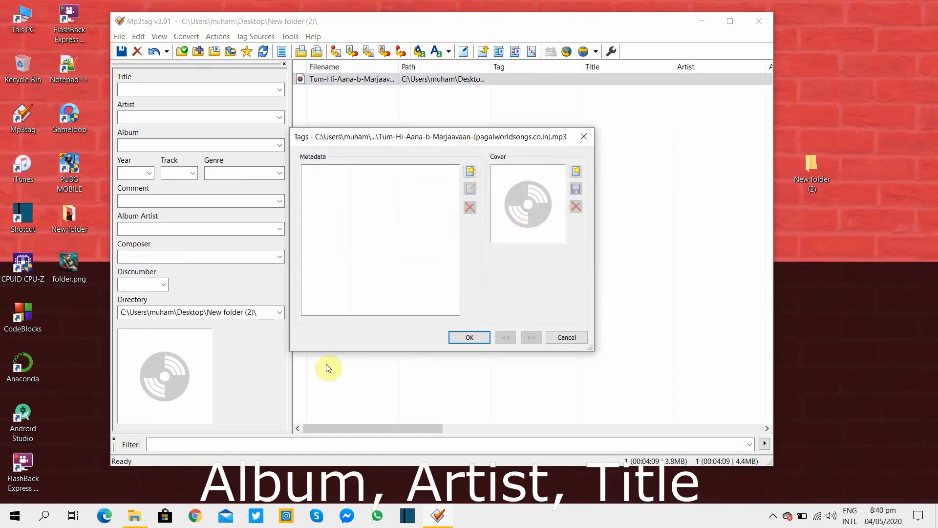
click(207, 521)
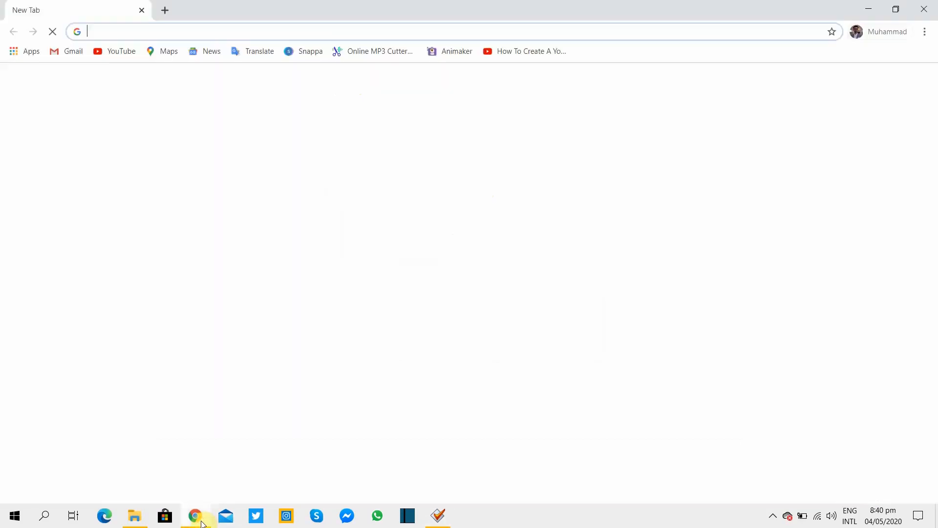
text(mar)
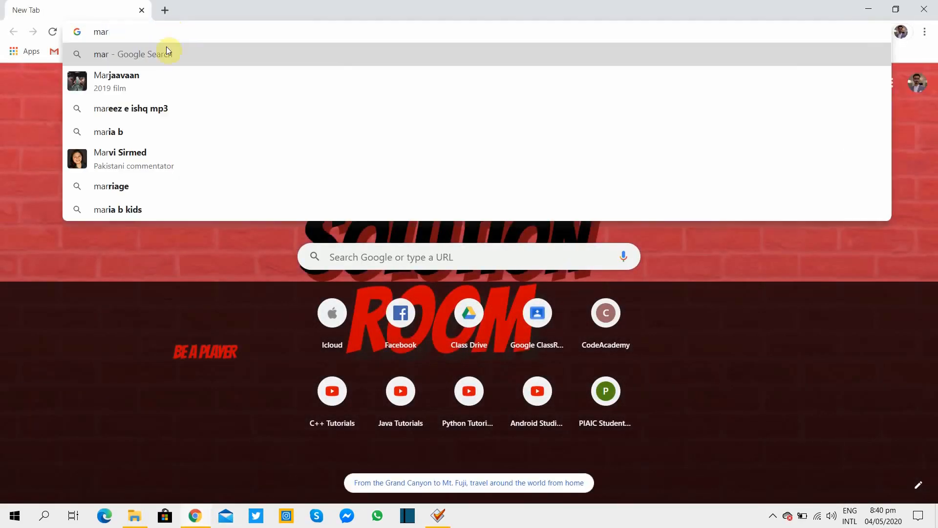
click(153, 80)
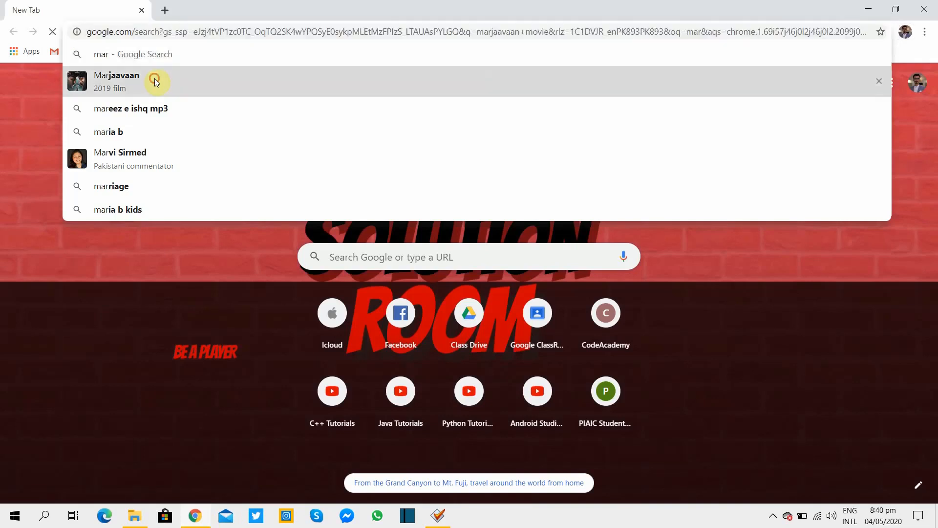
click(209, 426)
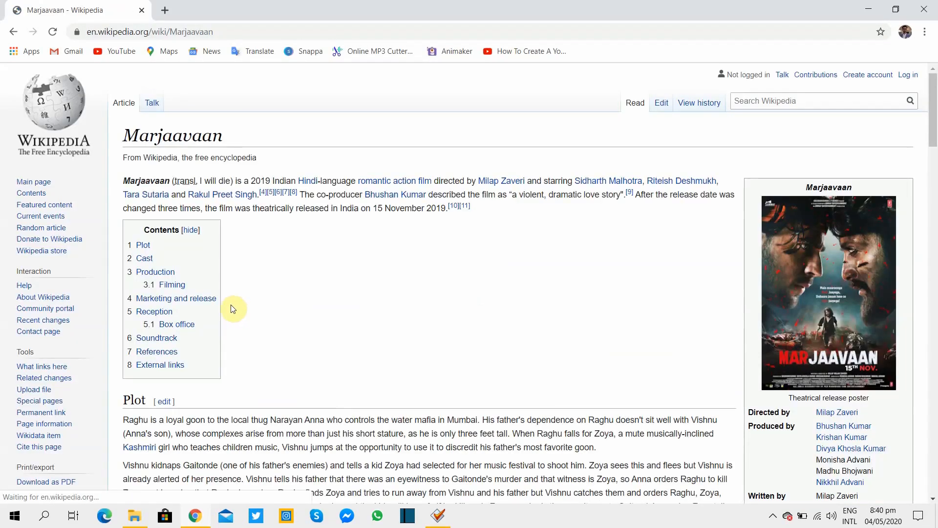
Copy the article title Marjaavaan and add it in Mp3tag's extended tags as the value of a new ALBUM field.
drag(230, 142, 128, 136)
right_click(128, 135)
click(144, 143)
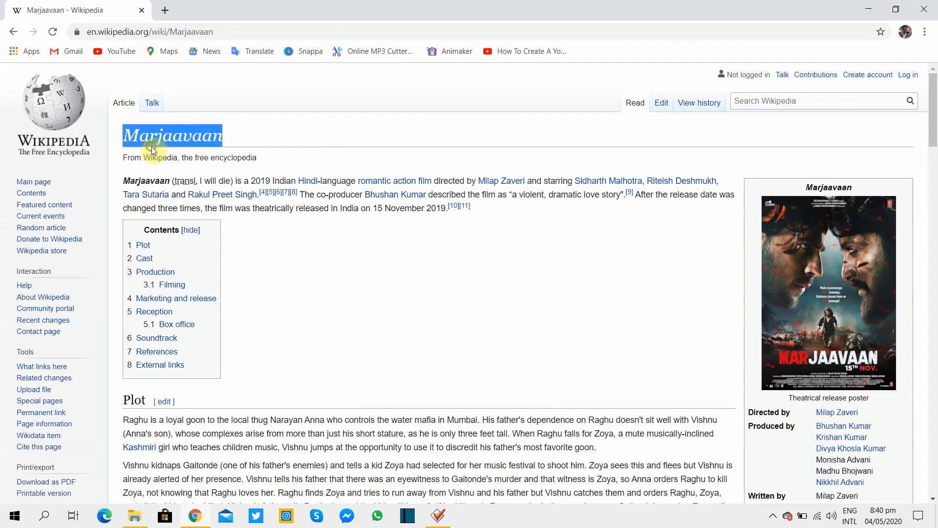
click(858, 9)
click(470, 171)
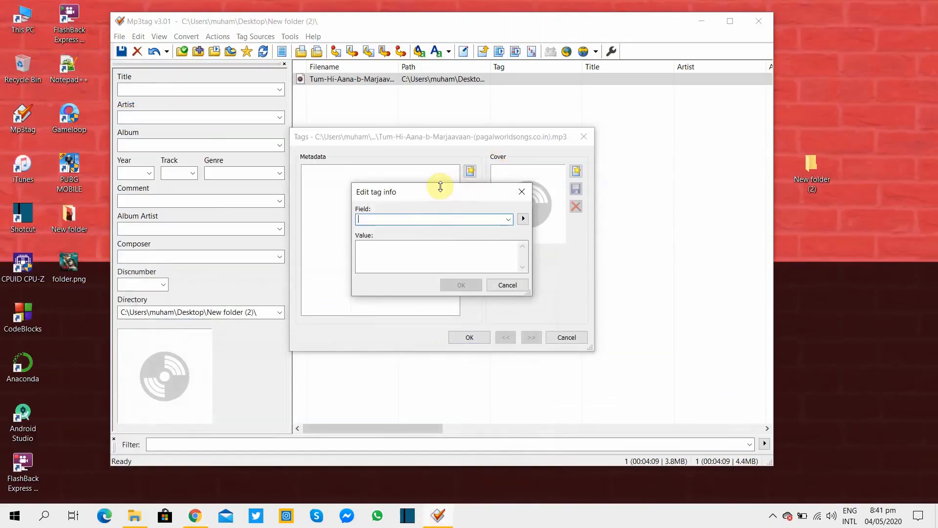
text(A)
click(429, 247)
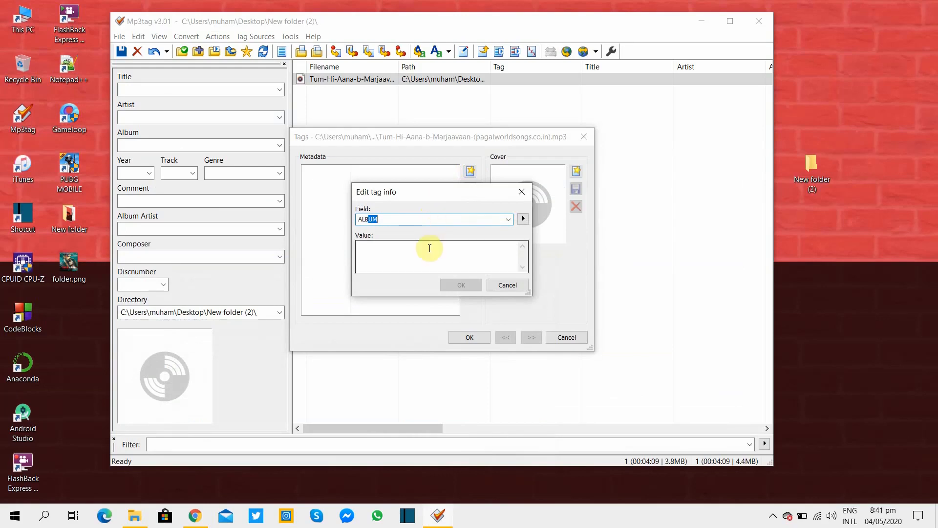
right_click(429, 247)
click(457, 292)
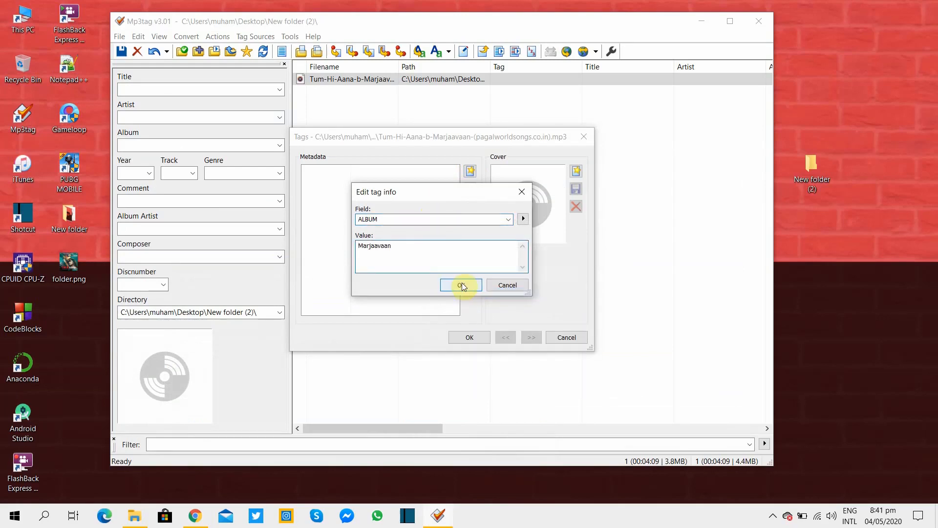
click(461, 285)
Switch back to the Wikipedia article in Chrome and copy the song title Tum Hi Aana from the soundtrack's track listing.
click(195, 516)
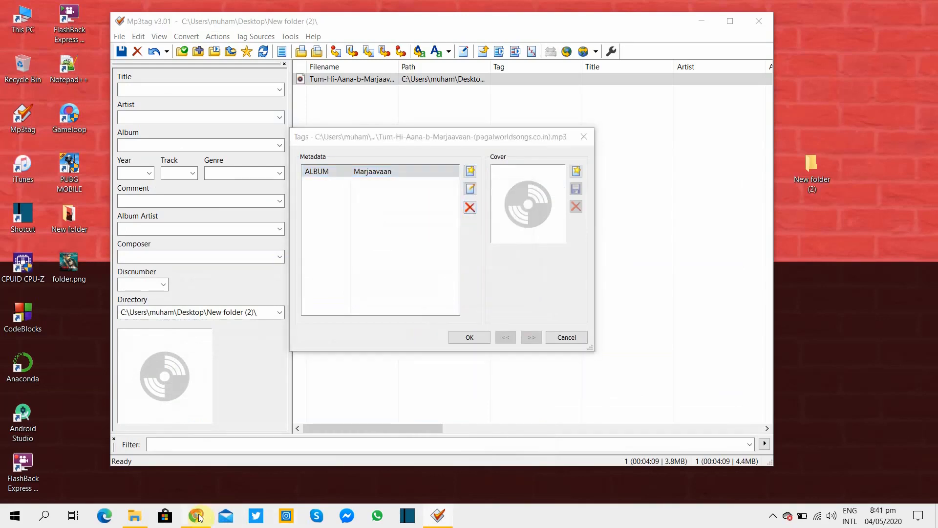
scroll(428, 270, down, 6)
scroll(428, 270, down, 20)
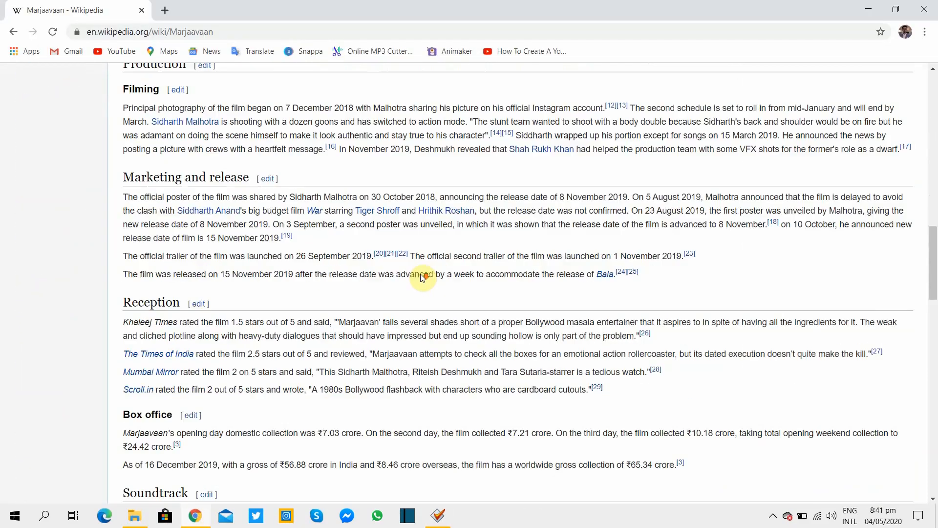
scroll(214, 292, down, 2)
drag(202, 160, 155, 161)
right_click(173, 164)
click(139, 253)
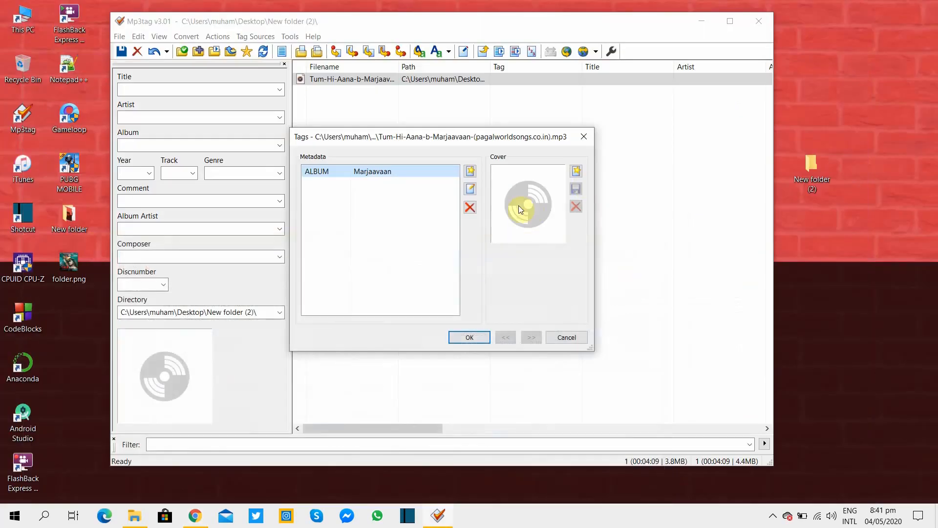
Add a TITLE field with the copied value Tum Hi Aana to the song's extended tags.
click(470, 195)
text(TITLE)
right_click(421, 253)
click(461, 304)
click(469, 288)
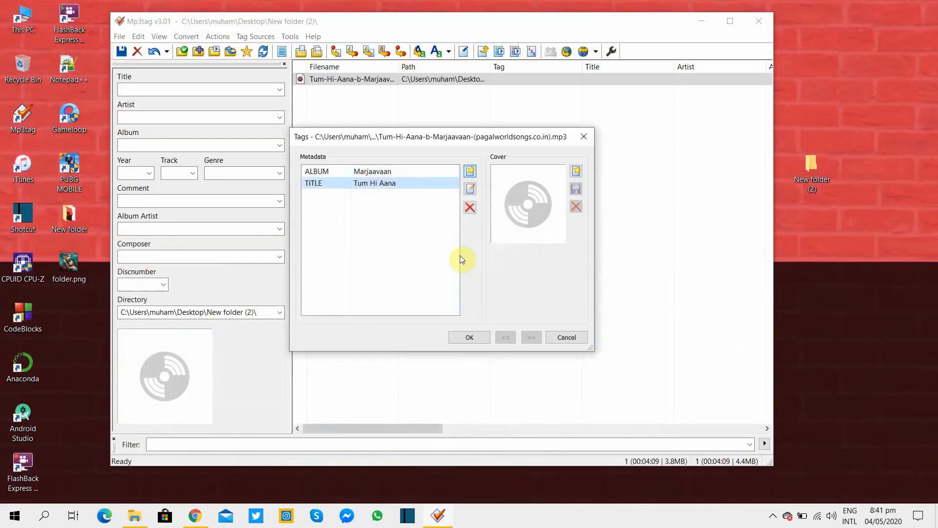
Copy the singer Jubin Nautiyal for track 1 from the Wikipedia track listing in Chrome and return to Mp3tag.
click(195, 516)
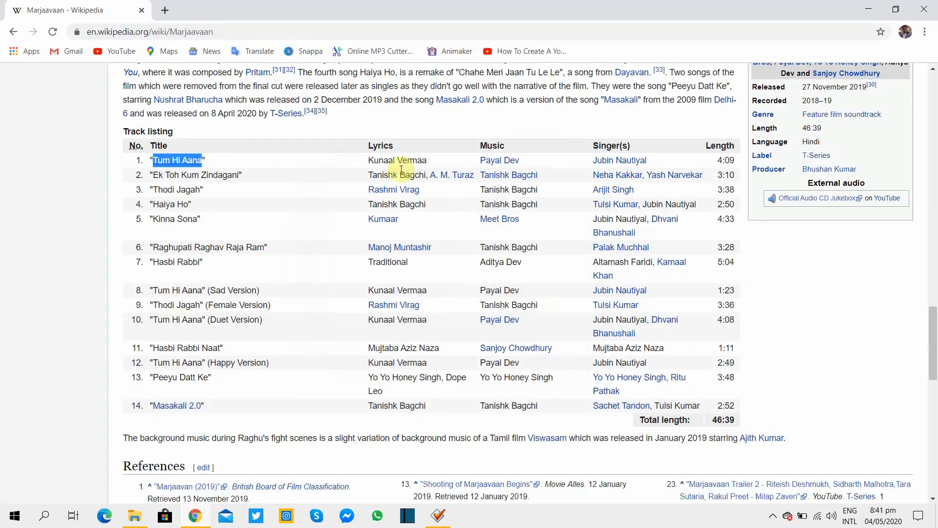
triple_click(608, 162)
right_click(611, 162)
click(635, 254)
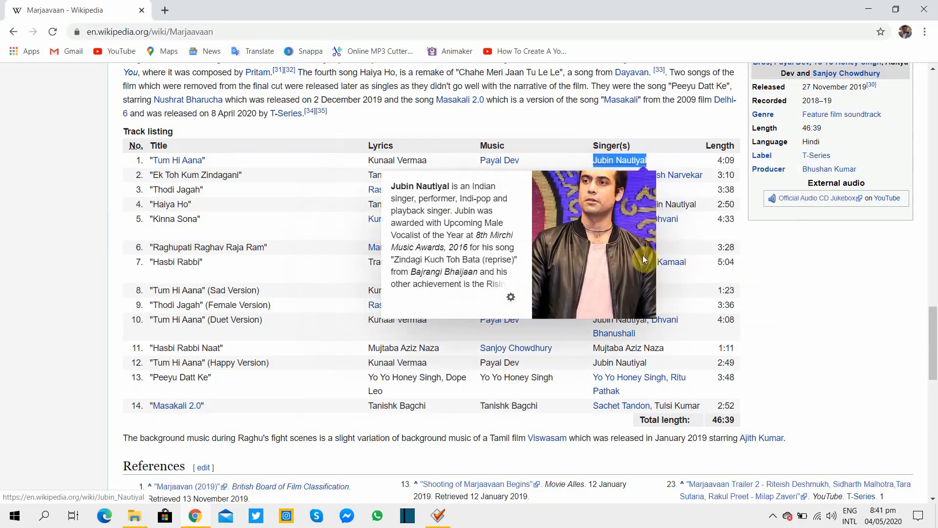
click(869, 9)
Add an ARTIST field with the copied value Jubin Nautiyal and save the song's extended tags.
click(470, 171)
text(ARTIST)
right_click(446, 248)
click(467, 294)
click(461, 285)
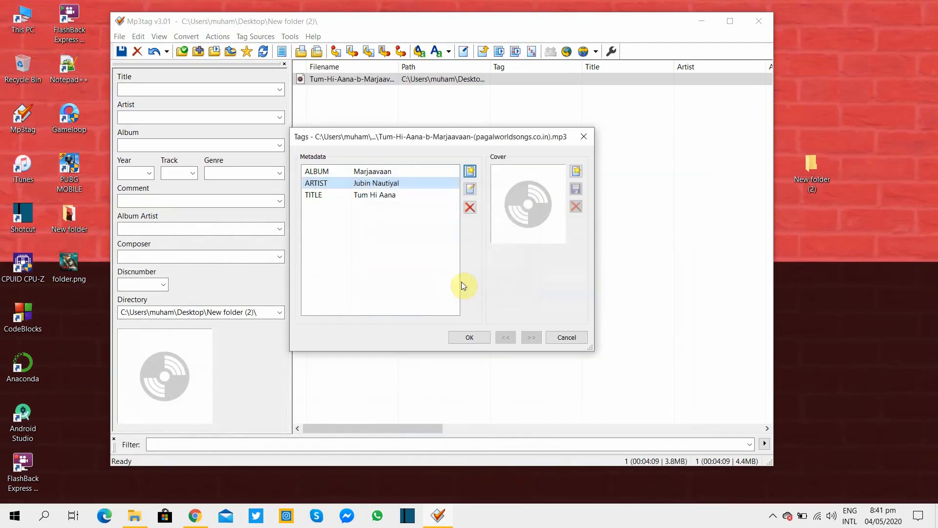
click(470, 335)
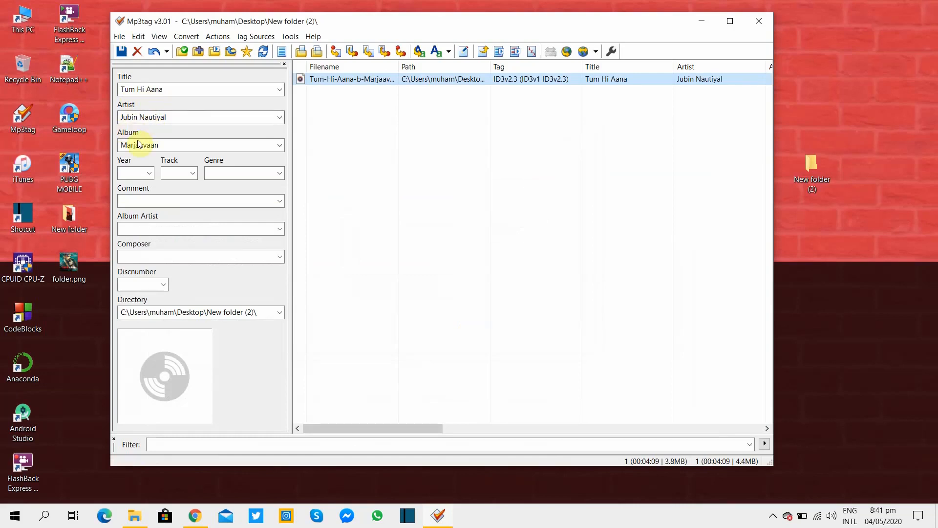
Reopen the song's extended tags and add folder.png from the Desktop as the cover image.
click(462, 52)
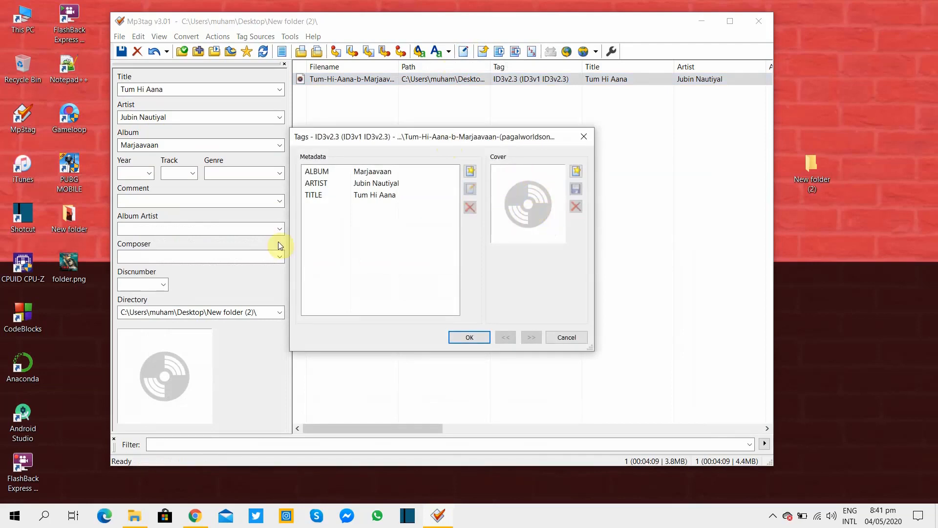
drag(68, 279, 560, 180)
click(577, 171)
click(351, 269)
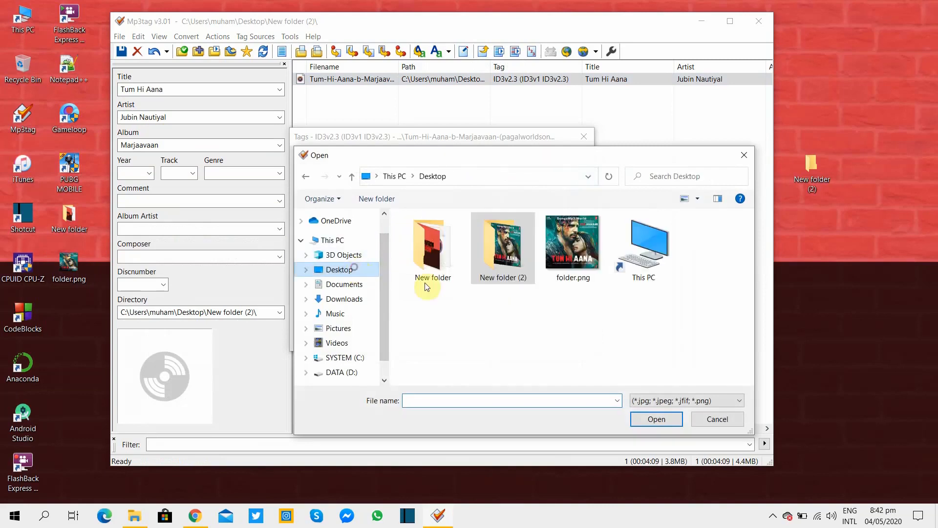
click(584, 247)
click(656, 418)
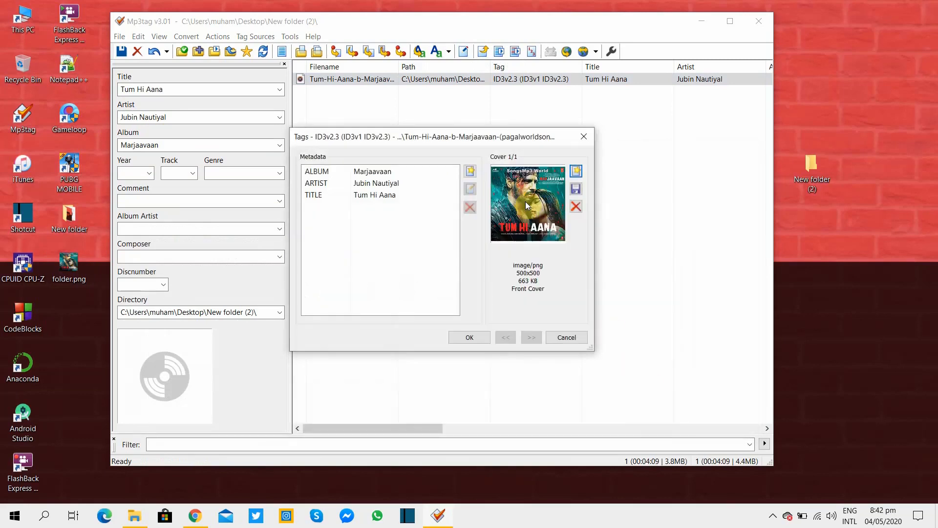
Search Google in a new Chrome tab for "marjaavaan 500x500 cover".
click(196, 516)
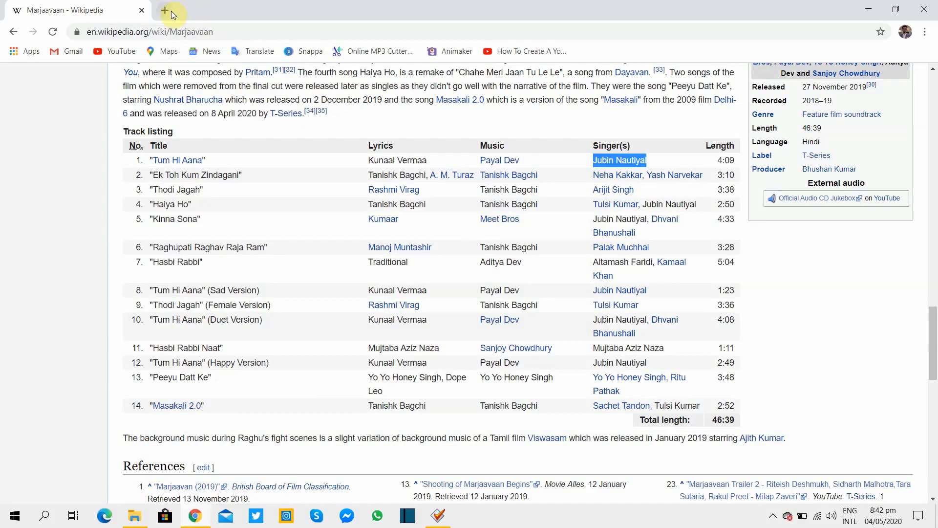
click(171, 11)
text(mar)
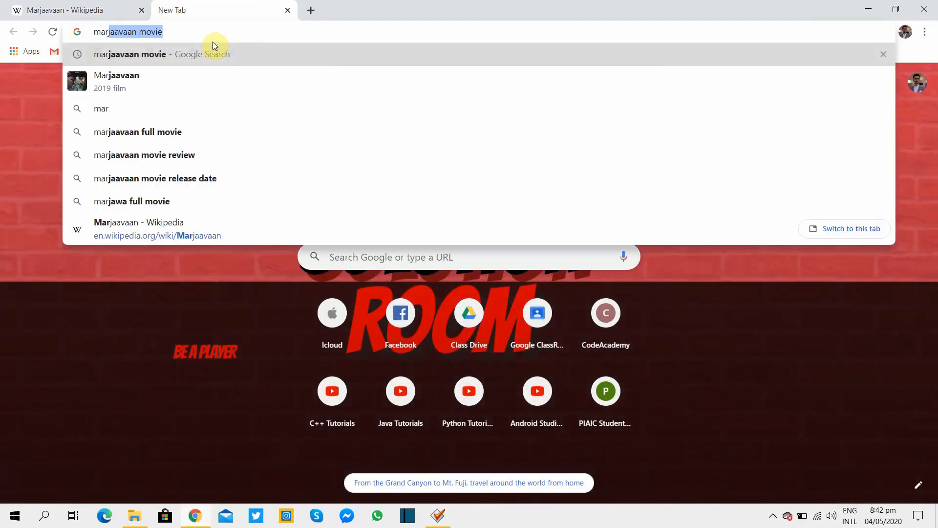
key(Return)
click(236, 91)
text(500)
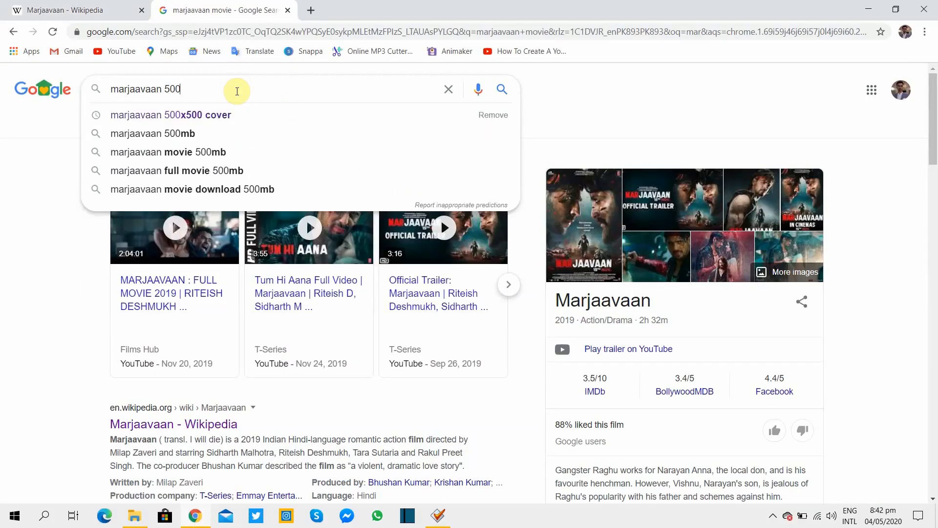
text(x500 cover)
key(Return)
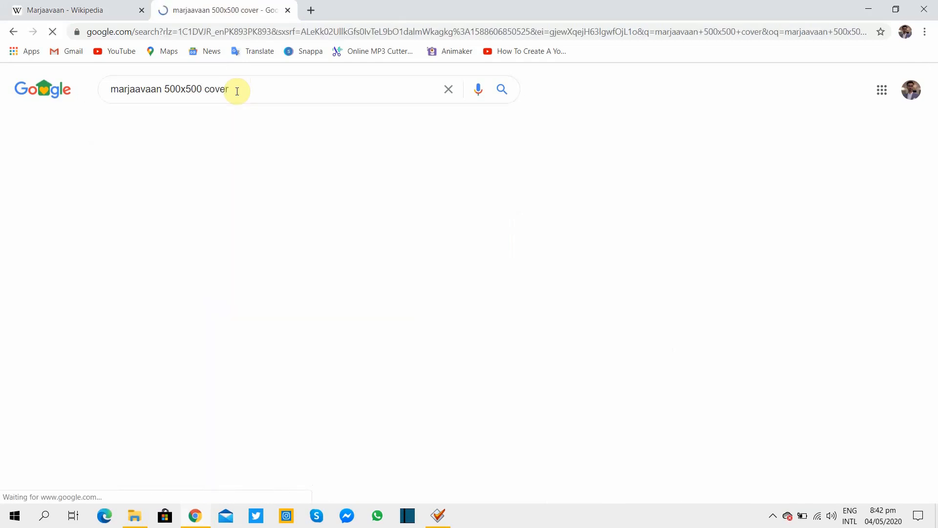
Save the 500x500 Tum Hi Aana (Sad Version) cover from the image results to the Desktop and close Chrome.
click(175, 120)
click(620, 250)
right_click(728, 188)
click(769, 302)
click(48, 104)
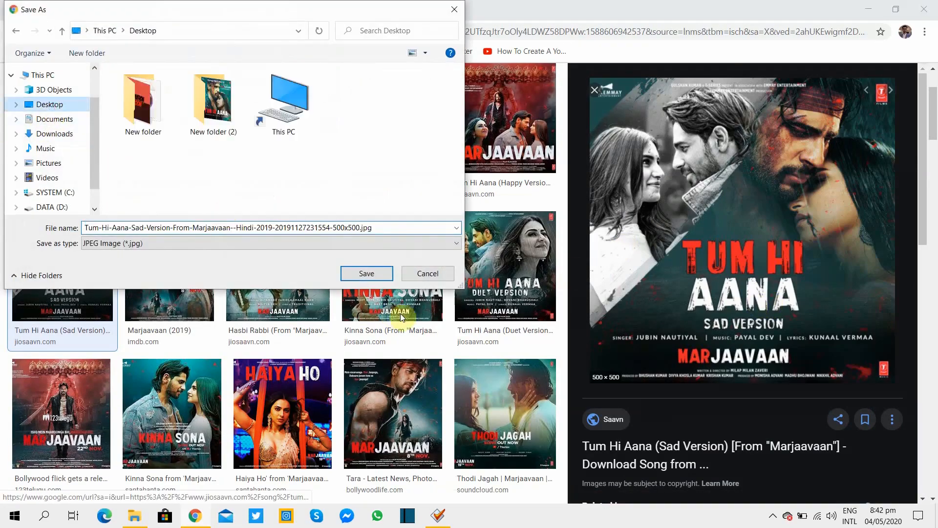
click(368, 274)
click(924, 9)
Replace the song's cover with the downloaded Tum-Hi-Aana-Sad-Version image from the Desktop and save the tags.
click(579, 206)
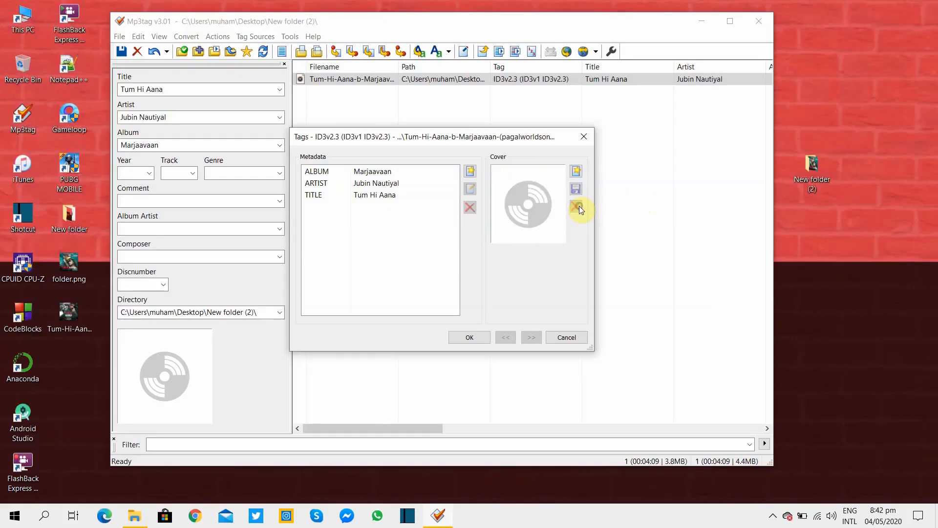
click(576, 171)
click(369, 266)
double_click(713, 242)
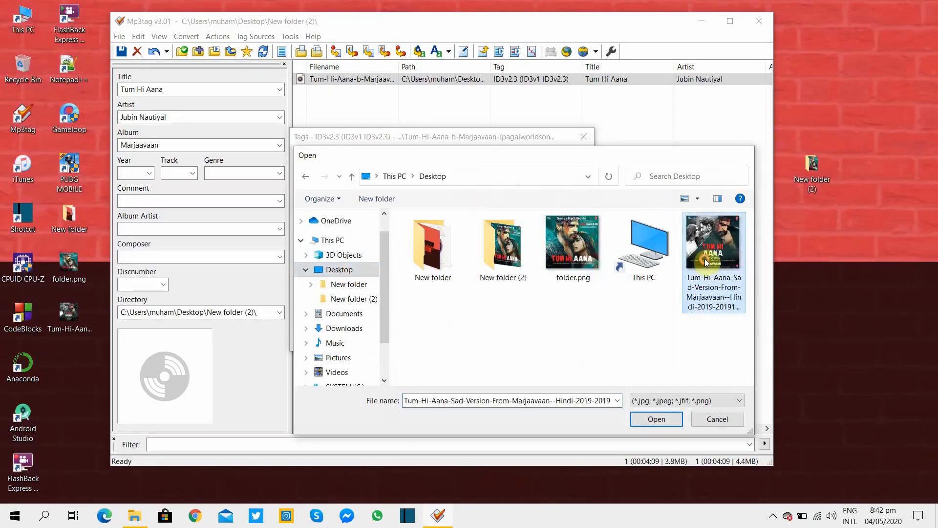
click(467, 337)
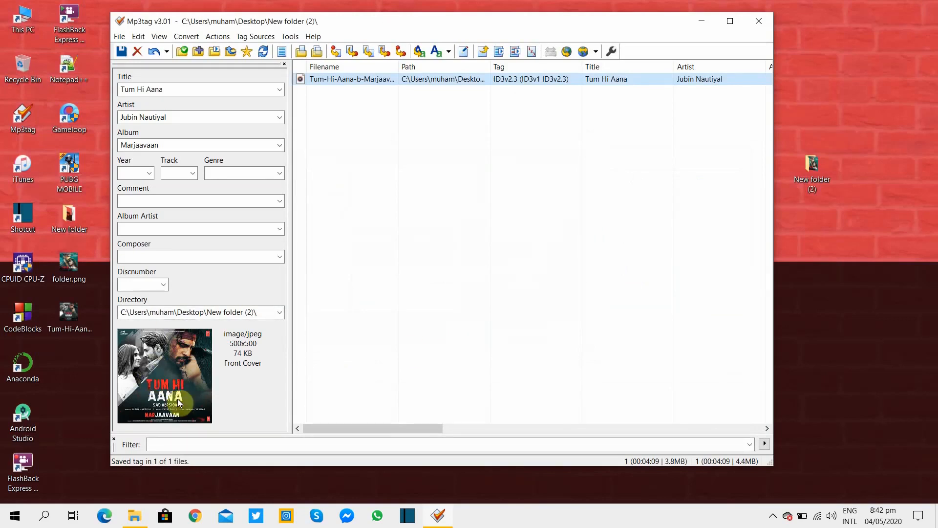
Close Mp3tag, open the desktop folder New folder (2) and rename the song file to Tum Hi Aana.
click(124, 144)
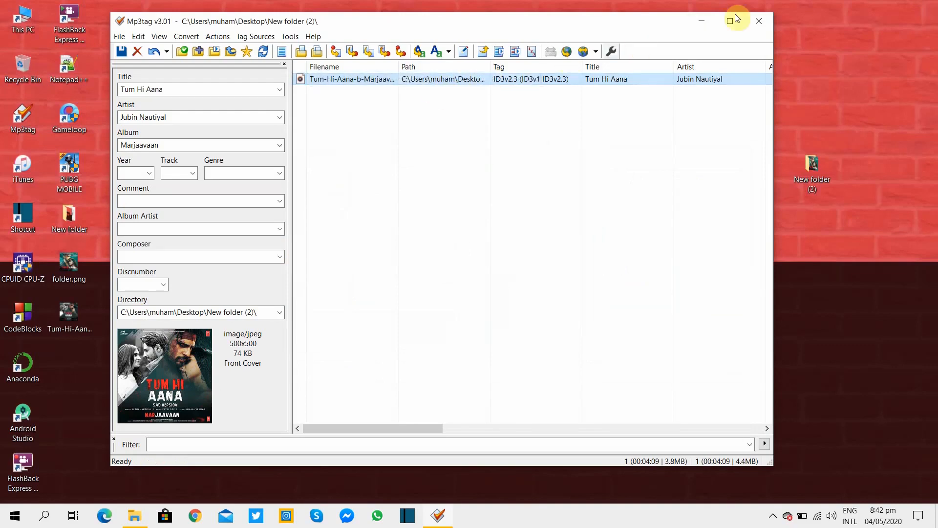
click(758, 19)
double_click(805, 171)
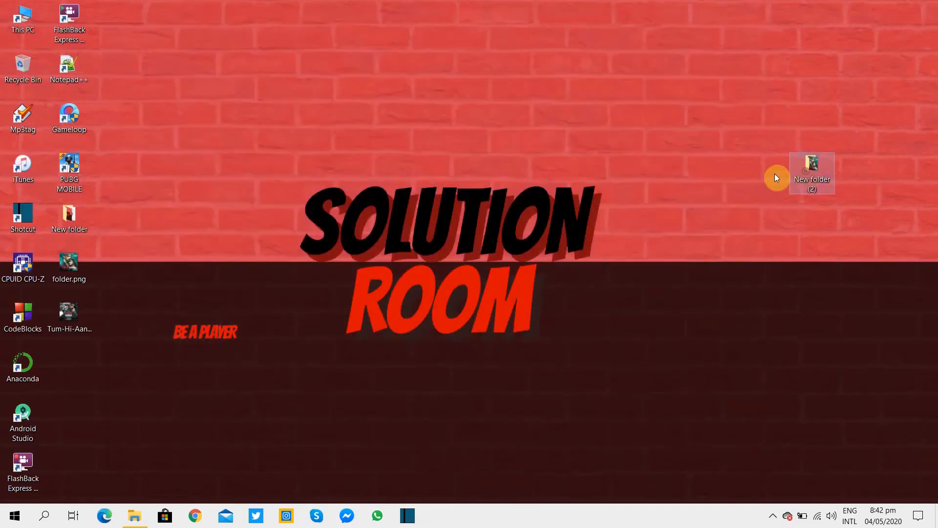
right_click(129, 83)
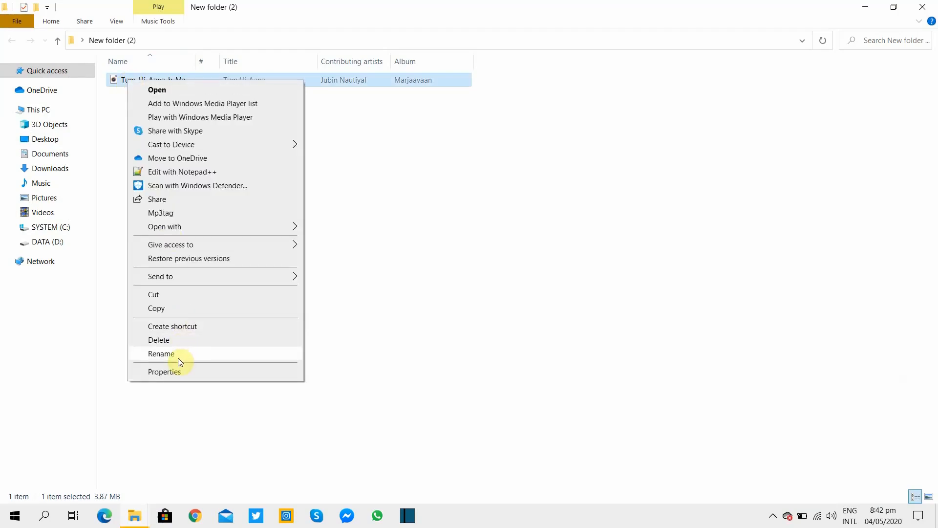
click(162, 354)
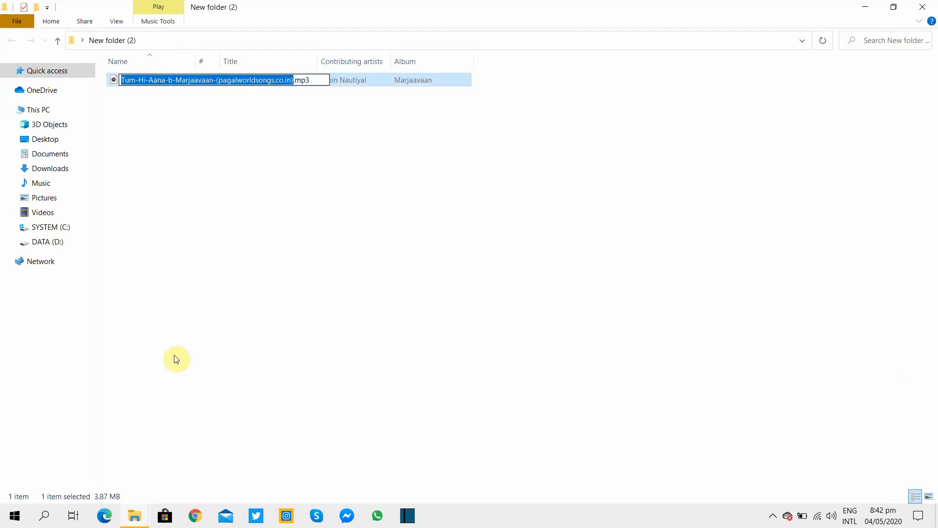
text(Tum Hi Aana)
key(Return)
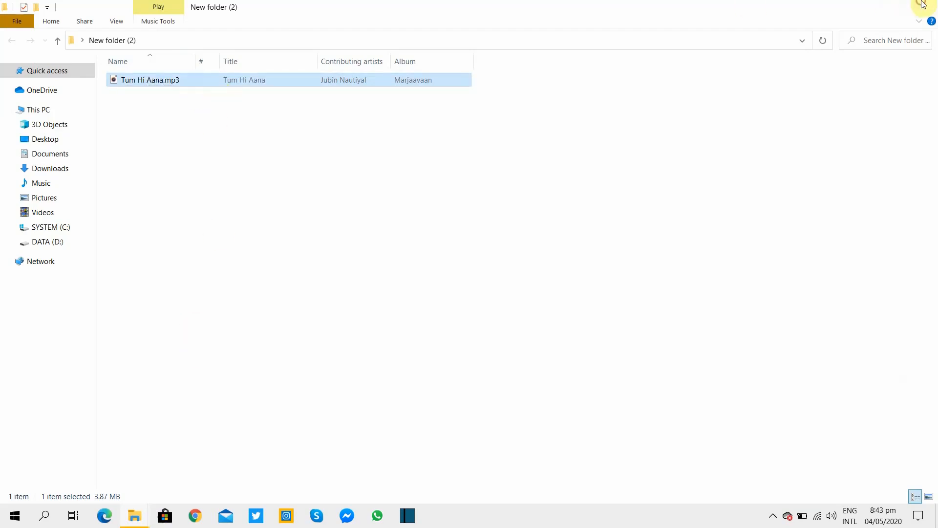
Close the folder, reopen Mp3tag and play Tum Hi Aana.mp3 to check its new tags and cover in the player.
click(923, 7)
double_click(20, 116)
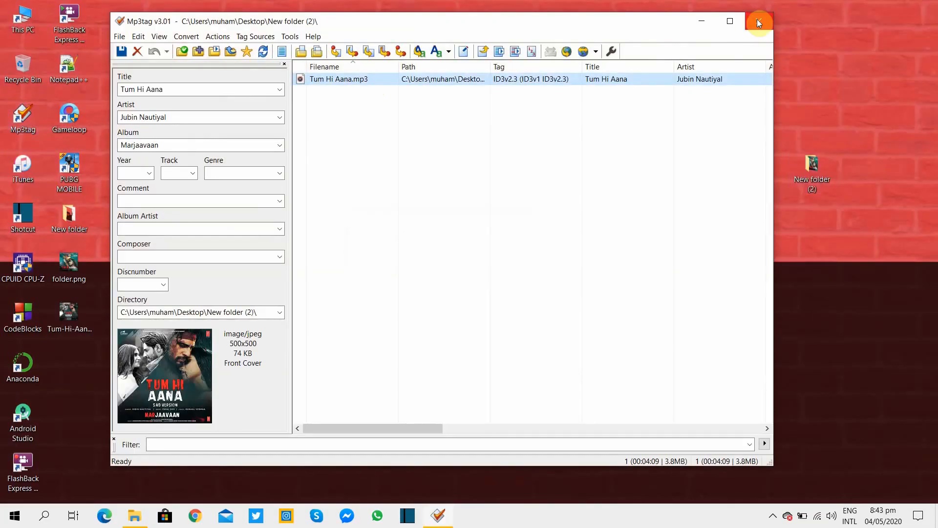
double_click(427, 79)
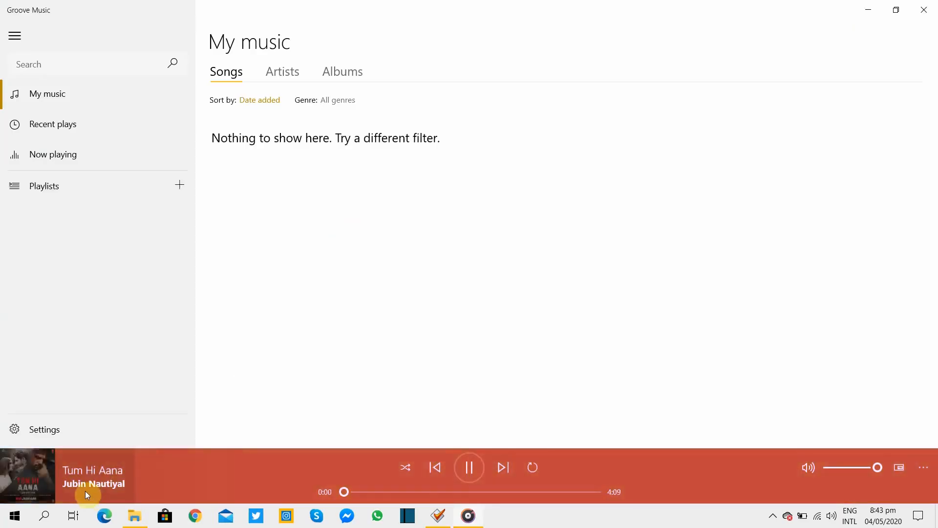
Open the song's full now-playing view to check its title, artist, album and cover, and close the player.
click(82, 485)
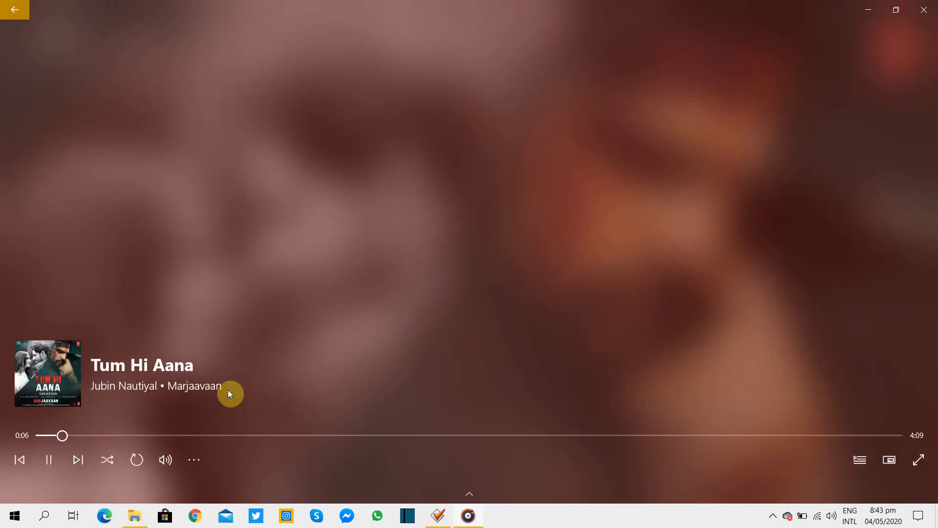
click(923, 10)
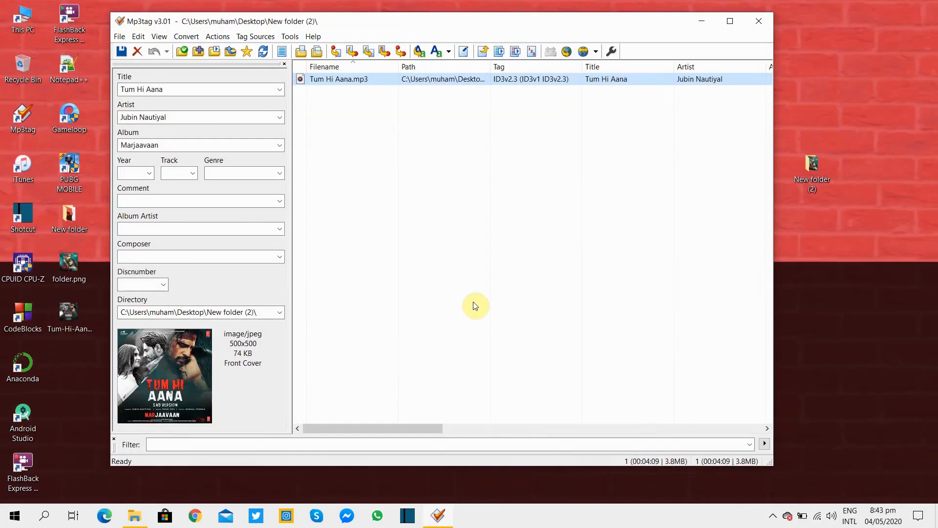
Load the Songs folder from DATA (D:) into Mp3tag and maximize the window.
click(179, 52)
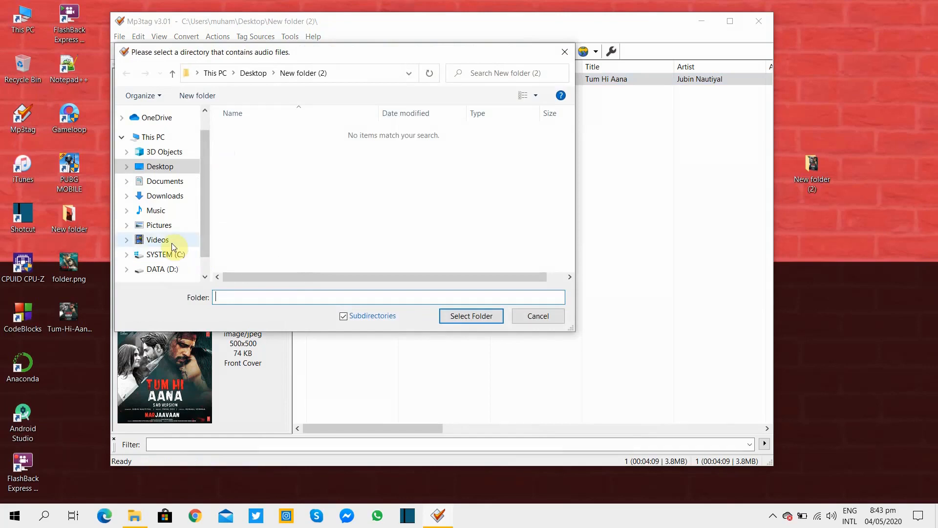
click(162, 269)
click(251, 250)
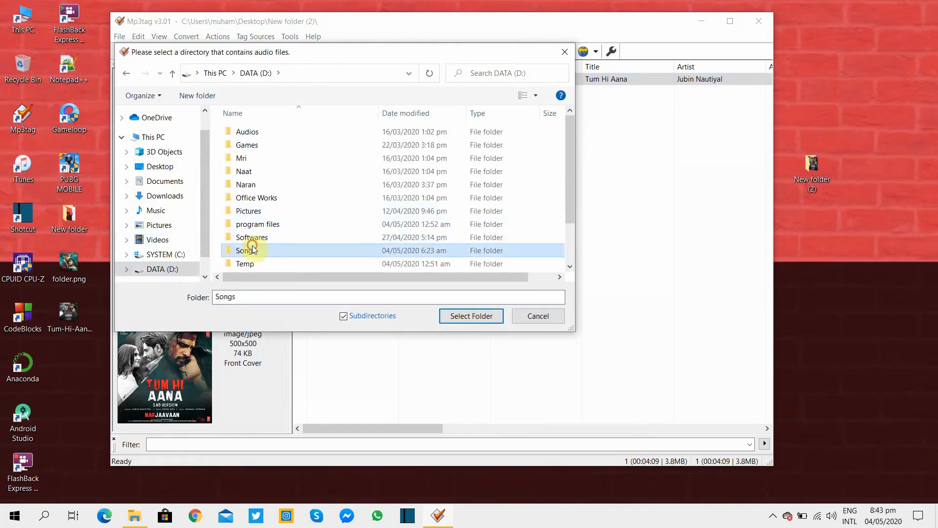
click(456, 318)
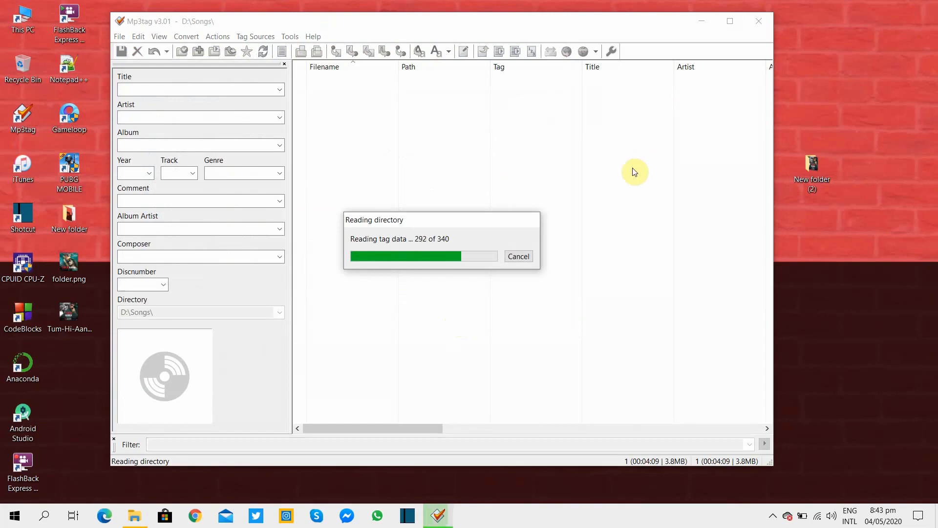
click(730, 21)
Go through the loaded songs one by one from Aadam.mp3 to Ashq Na Ho.mp3, examining their tags and covers.
key(Down)
key(Down)
key(Down)
key(Down)
key(Down)
key(Down)
key(Down)
key(Down)
key(Down)
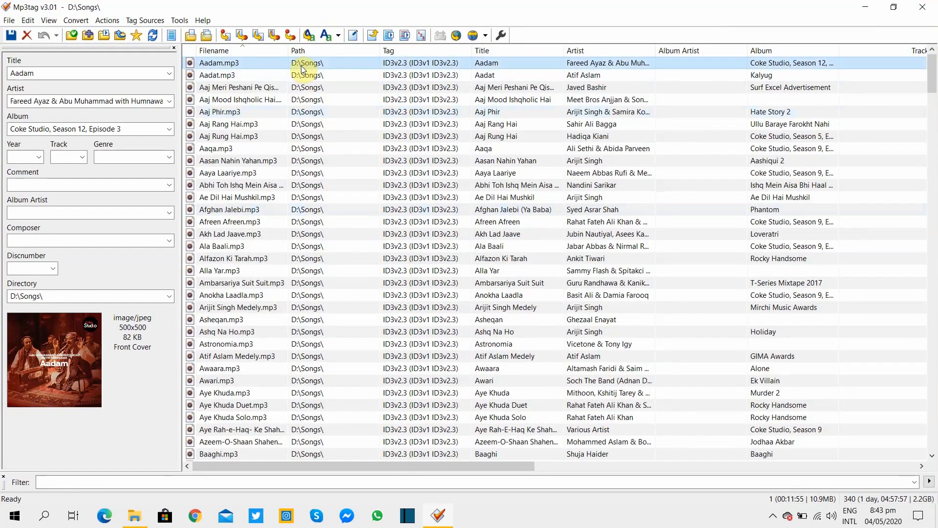
key(Down)
key(Down)
key(Down)
key(Down)
key(Down)
key(Down)
key(Down)
key(Down)
key(Down)
key(Down)
key(Down)
key(Down)
key(Down)
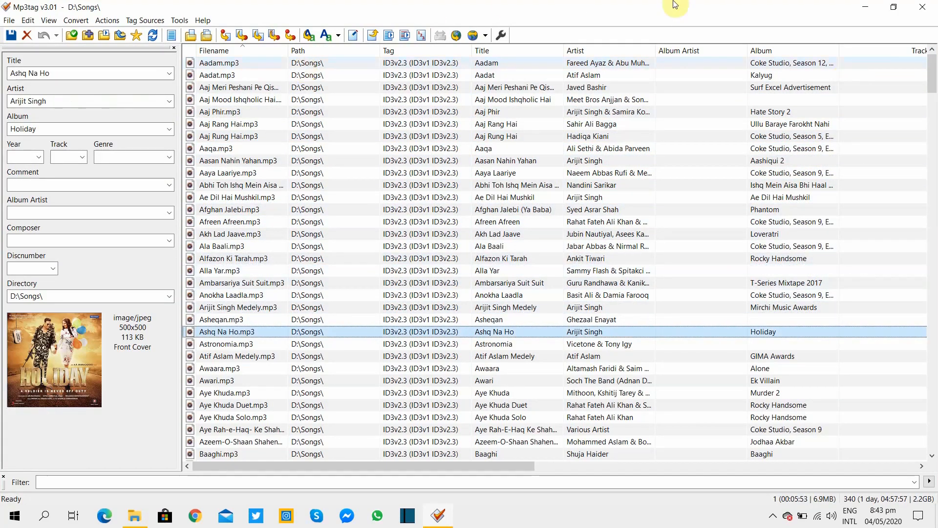
Close Mp3tag, switch to File Explorer and look through the song covers in the Songs folder on DATA (D:).
click(923, 7)
click(134, 516)
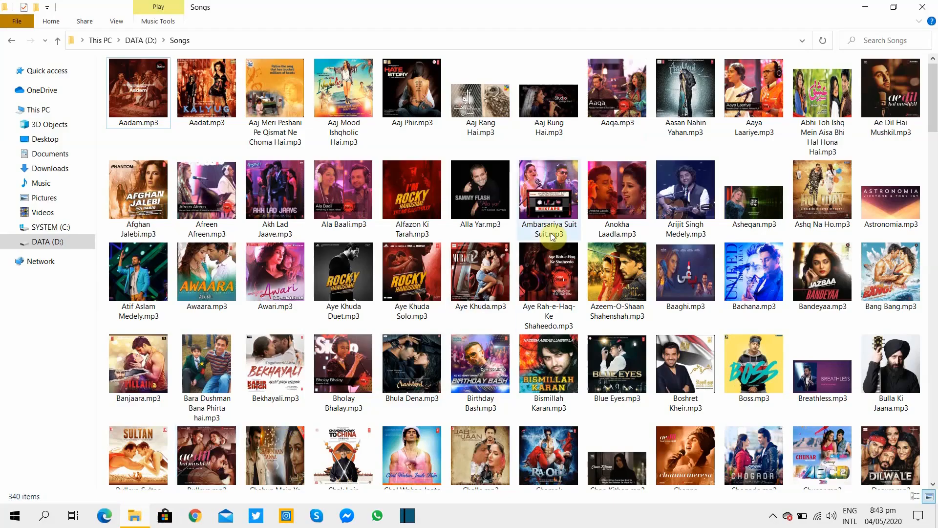
drag(934, 120, 937, 267)
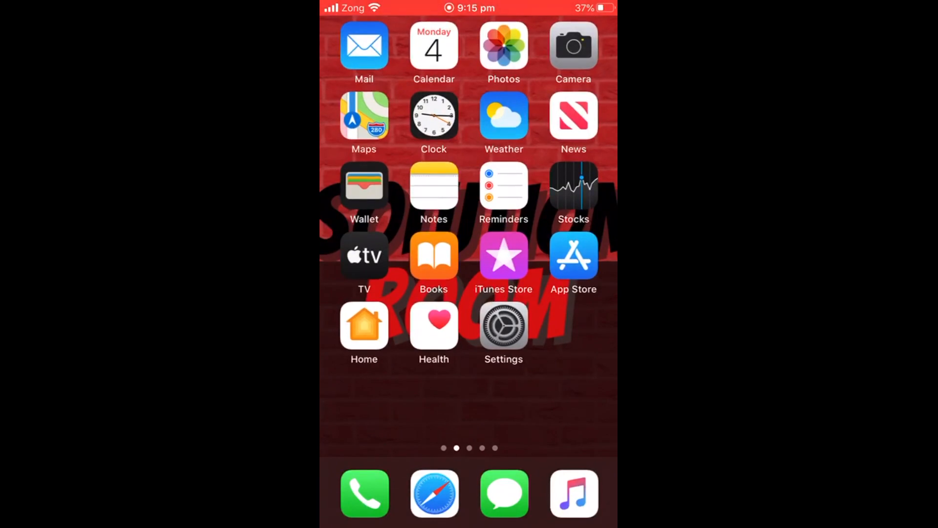
In the phone's Music app, find Tum Hi Aana under T in the song list, play it and show the full player.
scroll(470, 244, down, 10)
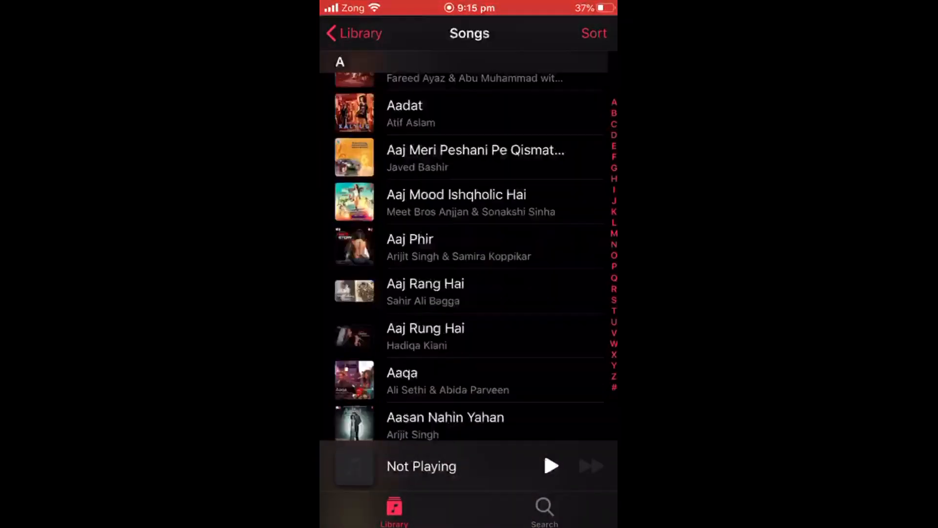
click(614, 310)
scroll(469, 256, down, 15)
scroll(469, 256, down, 10)
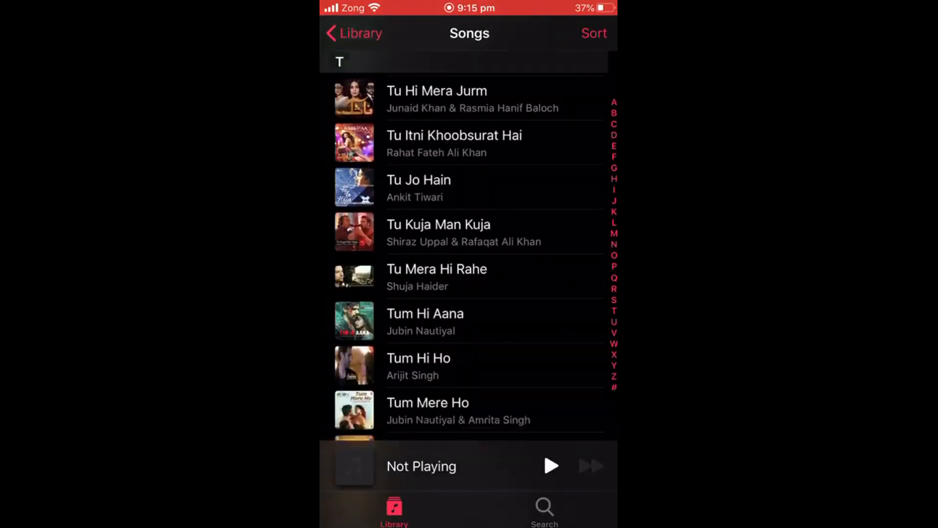
click(469, 265)
click(439, 466)
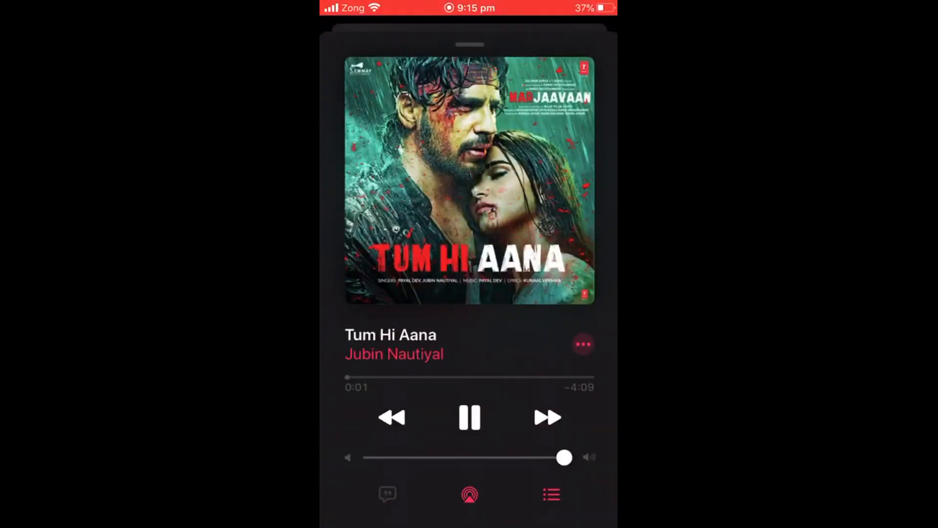